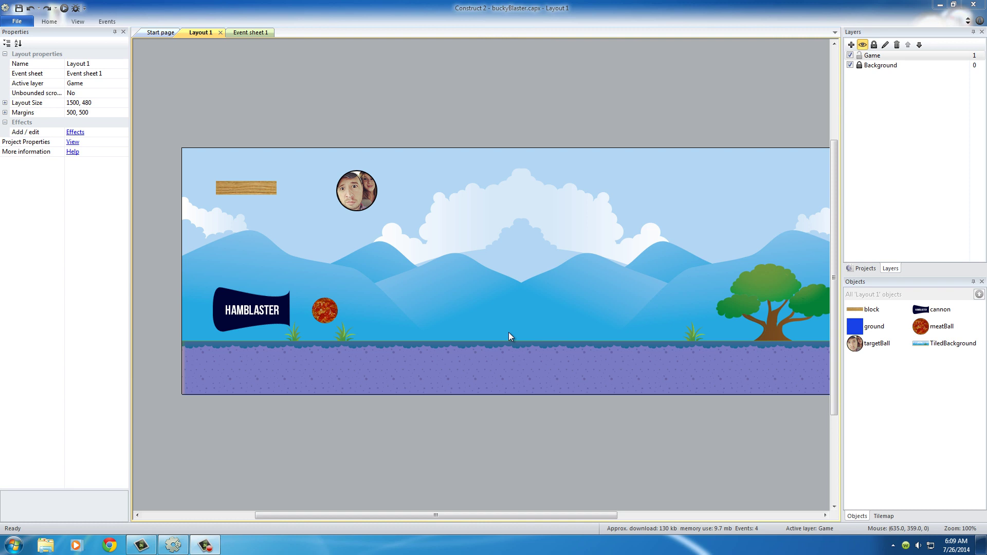
Set the ground sprite's Opacity to 0 so the brown dirt terrain shows through
click(418, 376)
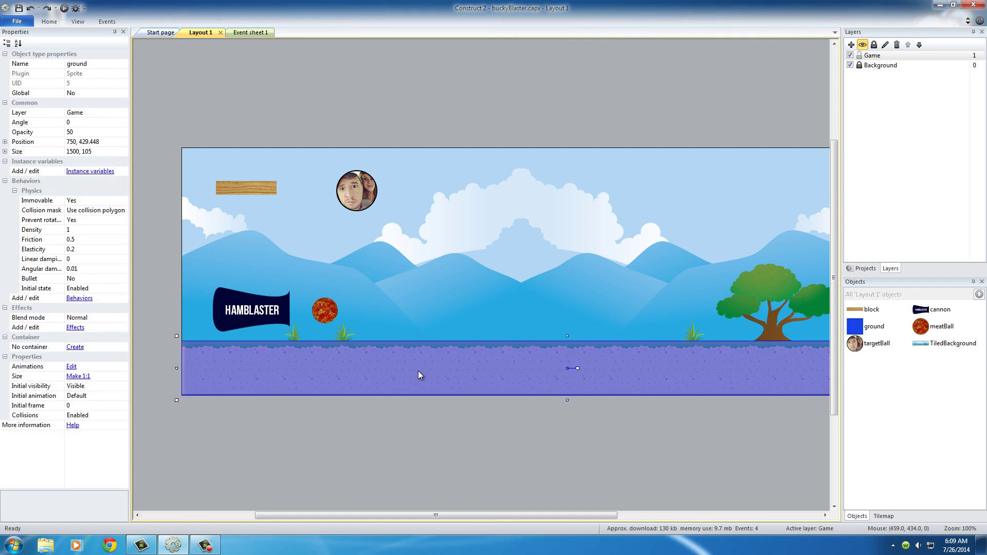
ctrl+scroll(582, 340, up, 8)
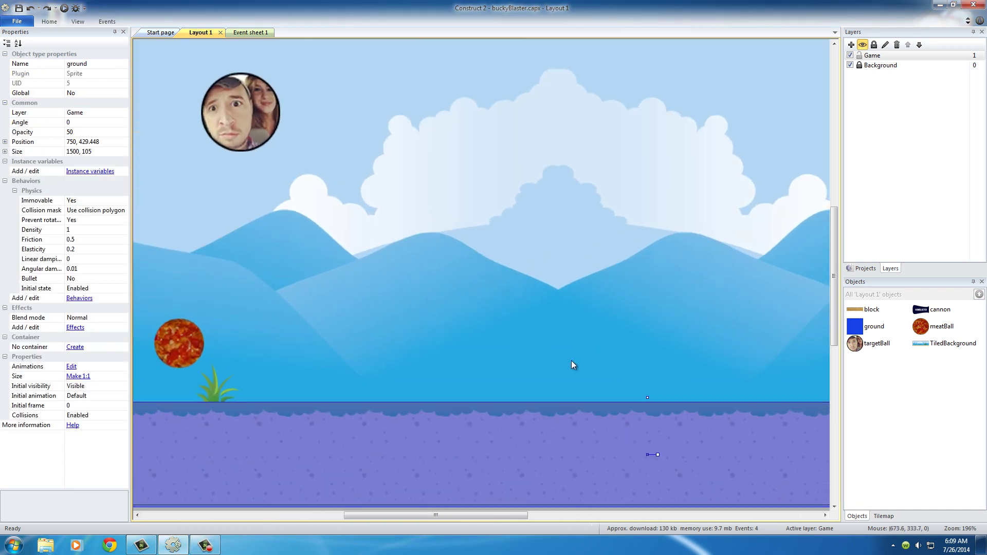
ctrl+scroll(549, 420, down, 8)
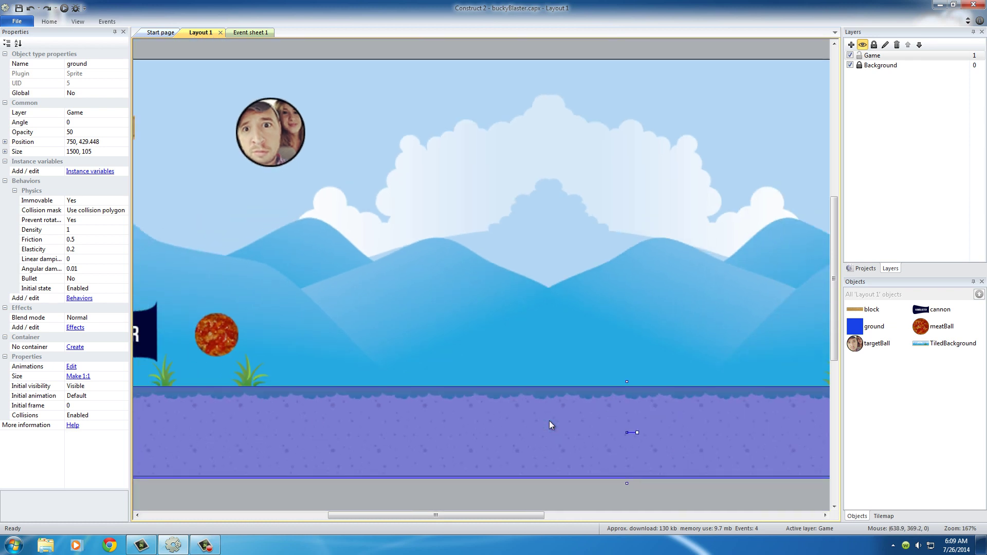
click(498, 328)
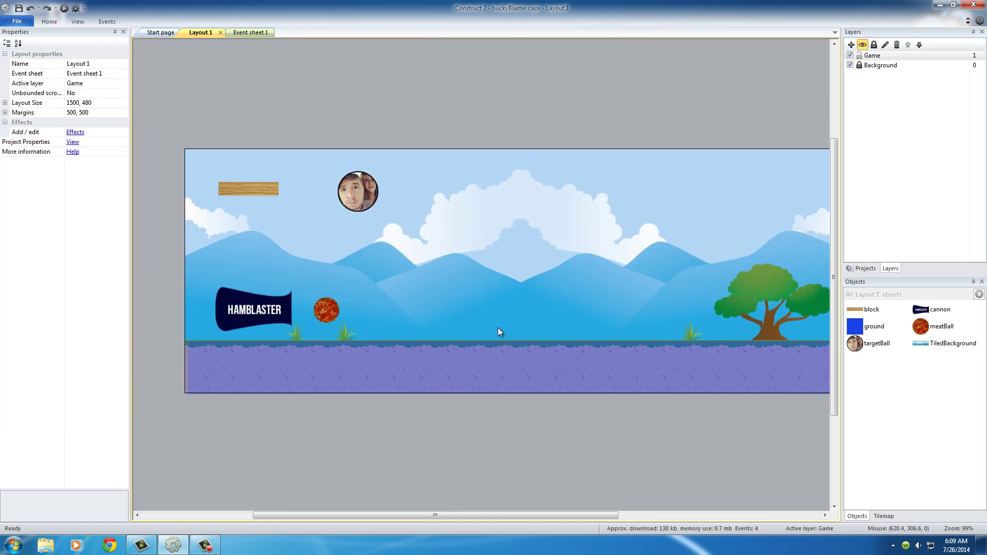
click(509, 360)
click(94, 131)
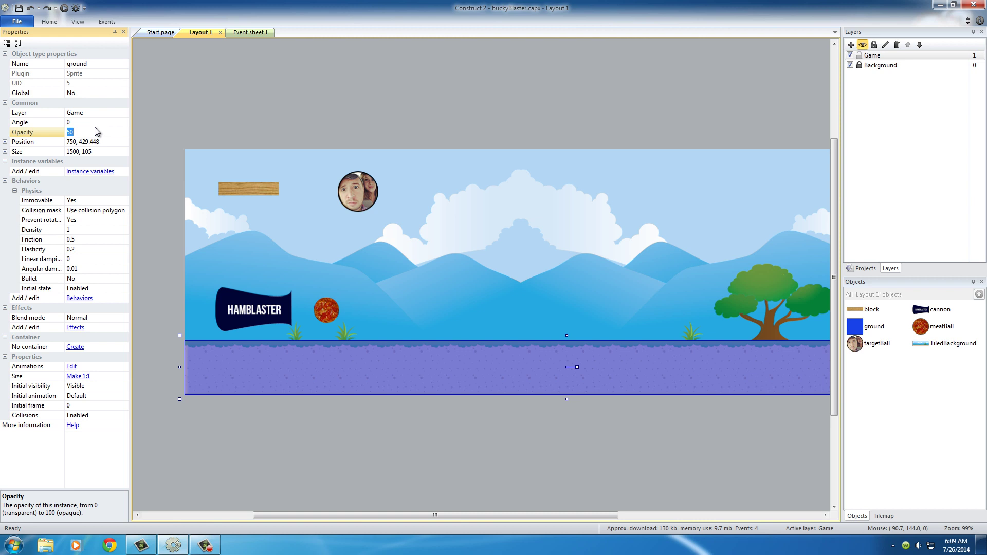
text(0)
click(473, 105)
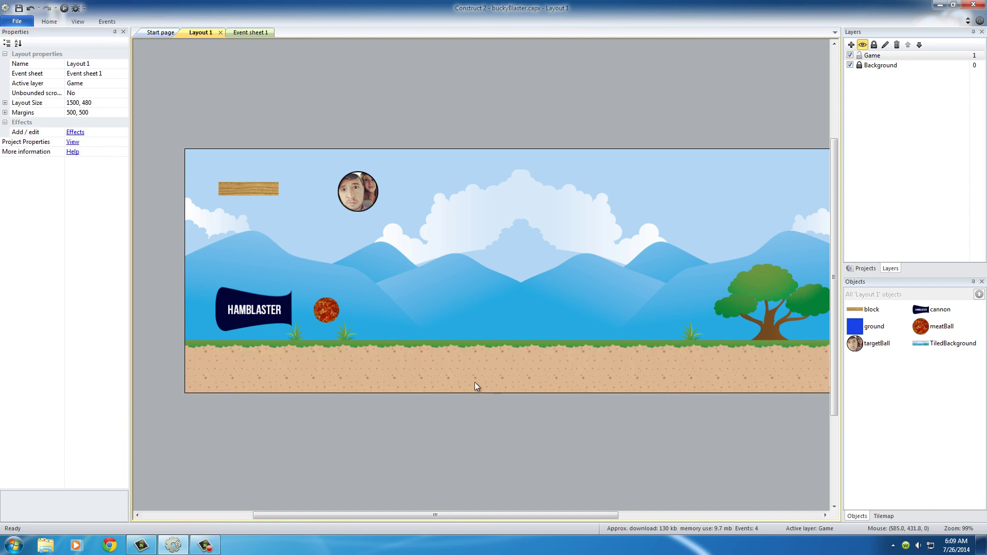
Drag the meatBall off the layout to just below its bottom-left corner
click(327, 316)
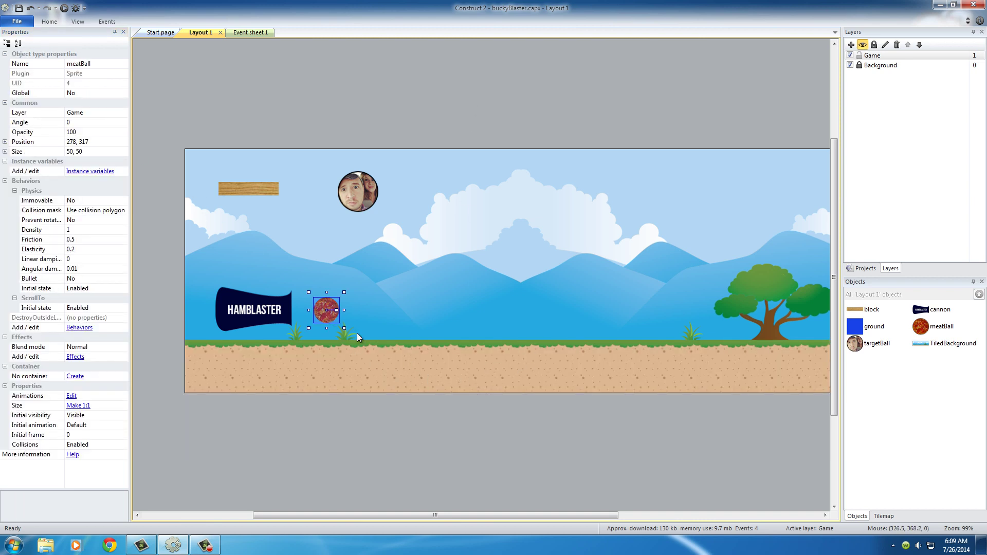
drag(323, 323, 196, 415)
click(274, 427)
click(208, 414)
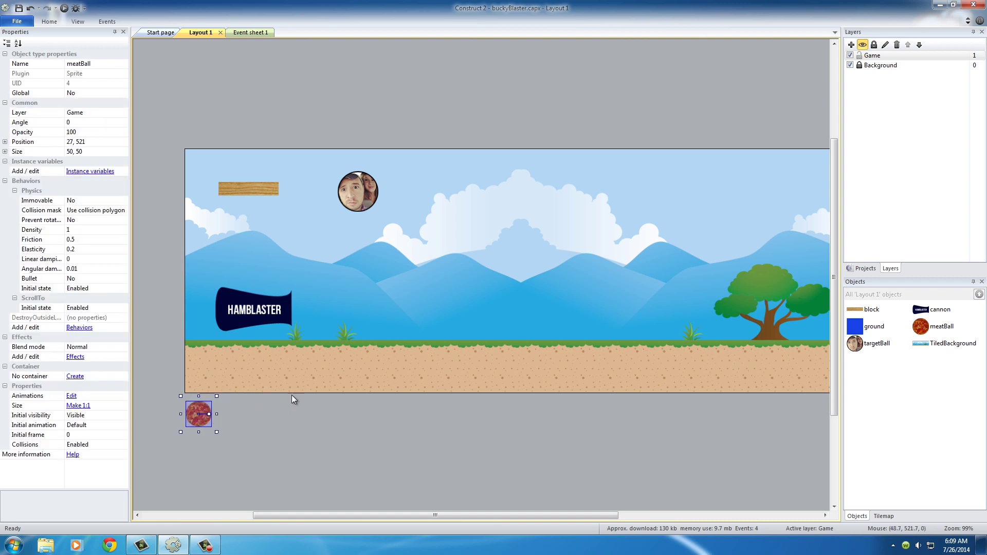
click(511, 421)
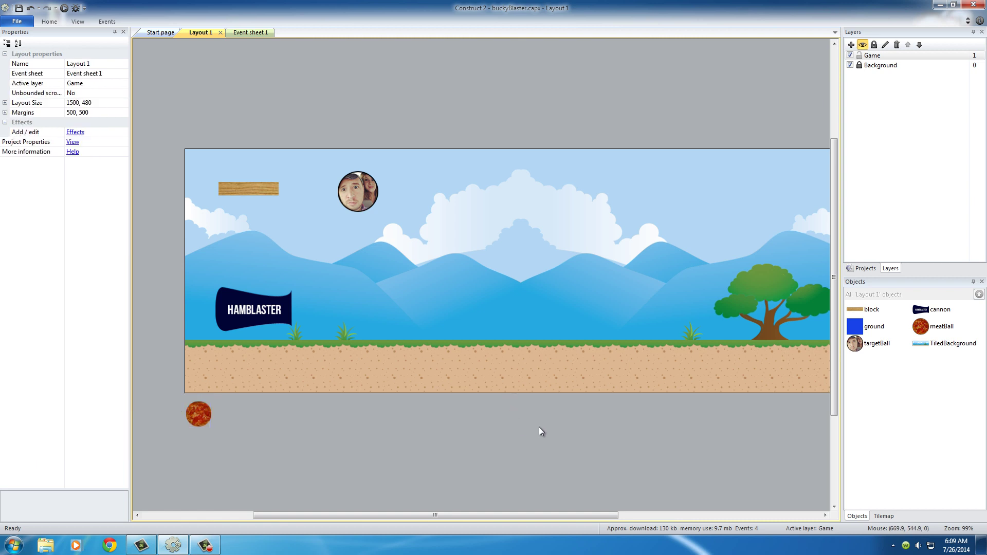
Reposition the wooden block into mid-air at about 714, 232, left of the tree
click(242, 189)
drag(269, 193, 584, 319)
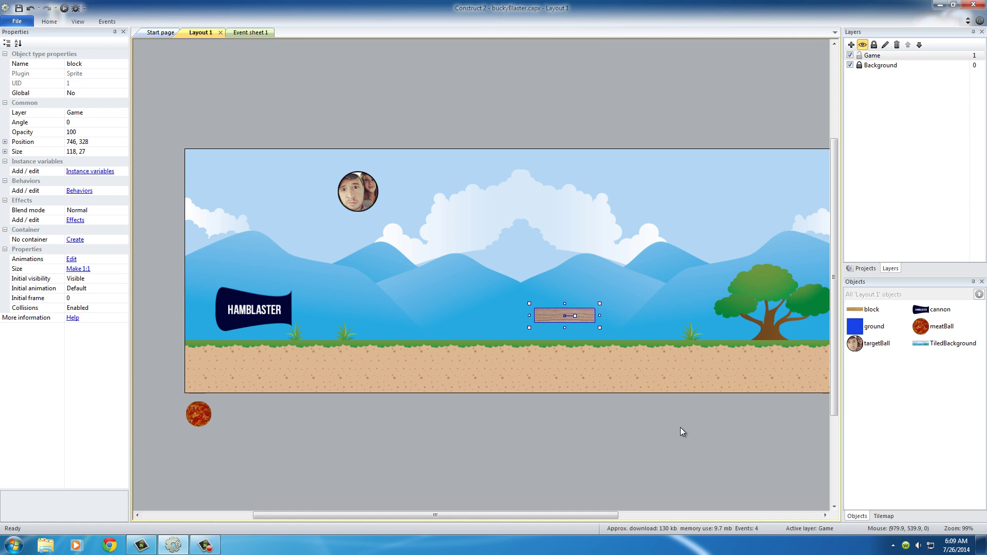
middle_drag(666, 341, 561, 333)
drag(498, 304, 574, 294)
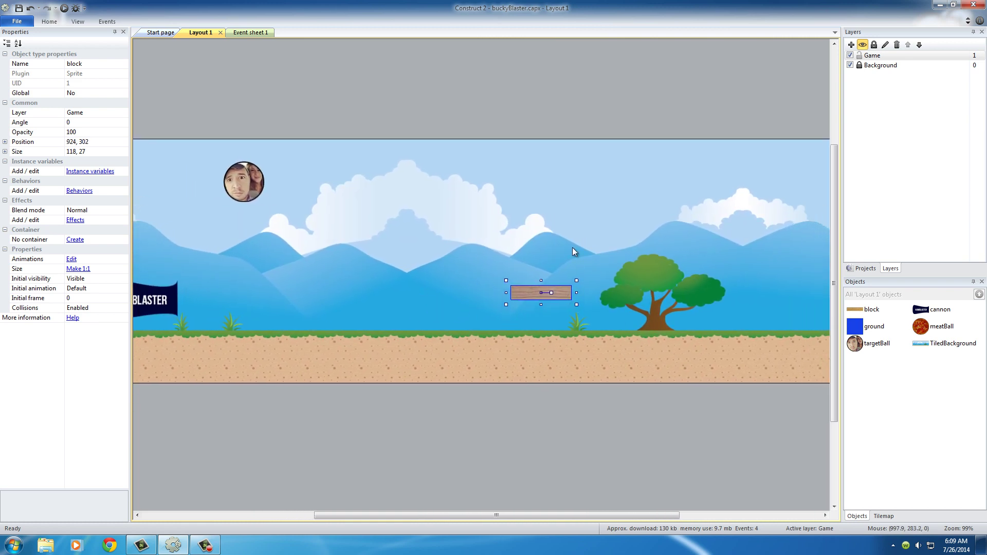
click(556, 276)
click(554, 298)
click(530, 252)
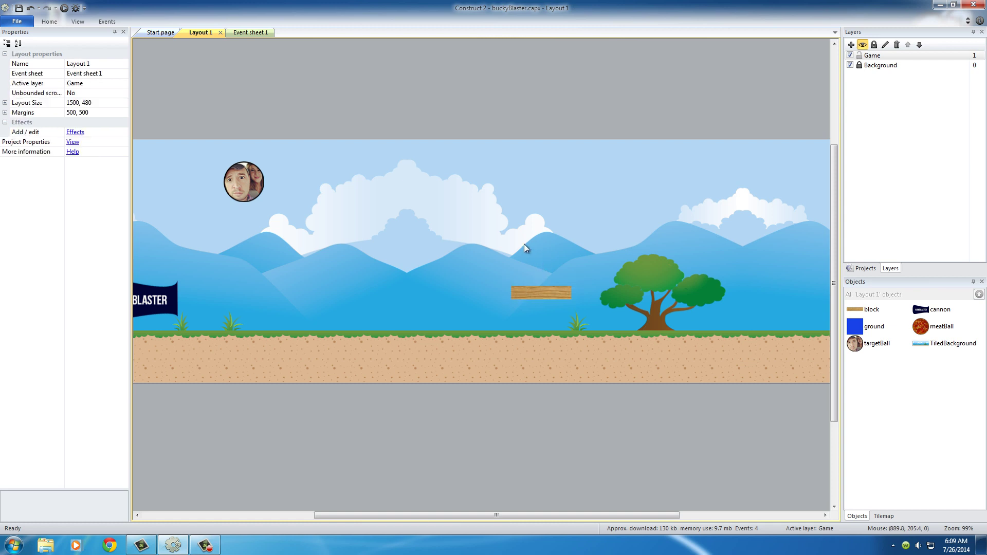
drag(528, 297, 432, 264)
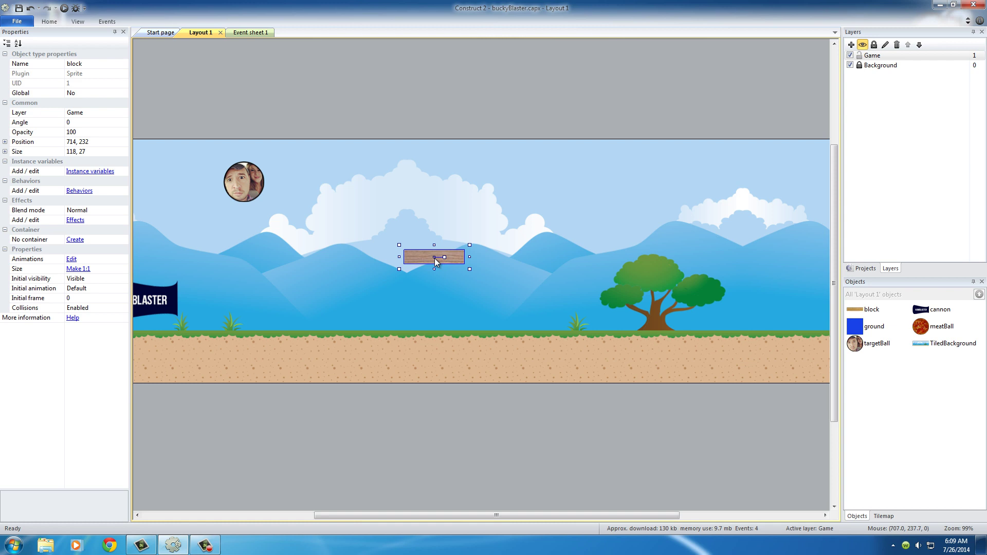
click(427, 242)
Clone the block's object type and place the new block3 beside it
right_click(424, 257)
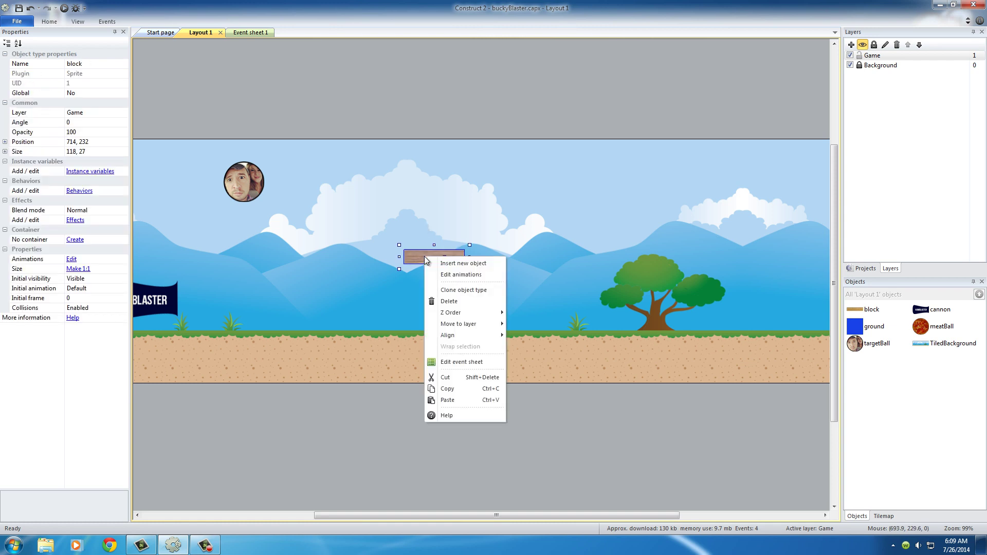
click(470, 291)
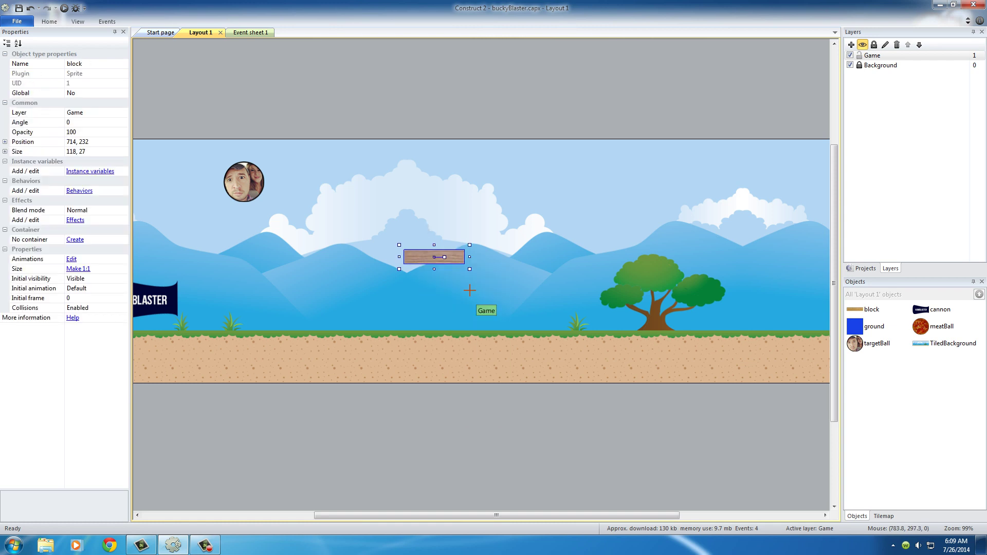
click(514, 268)
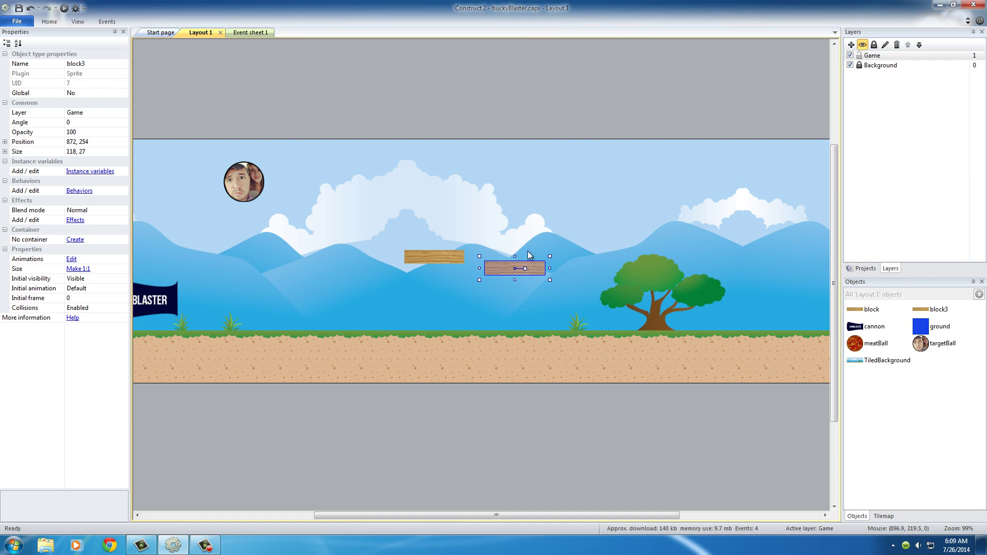
click(524, 276)
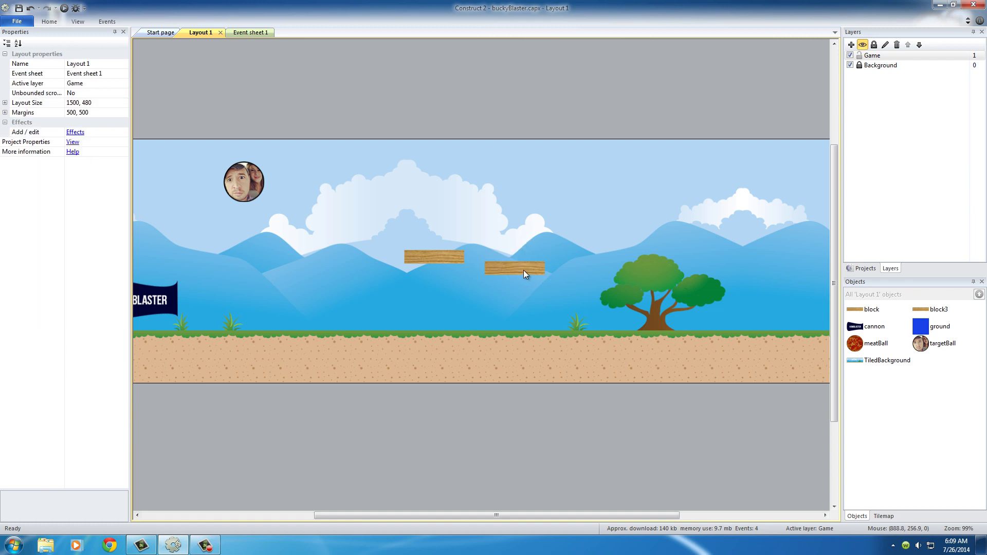
Rotate block3's image 90° in the image editor so it stands upright
double_click(520, 268)
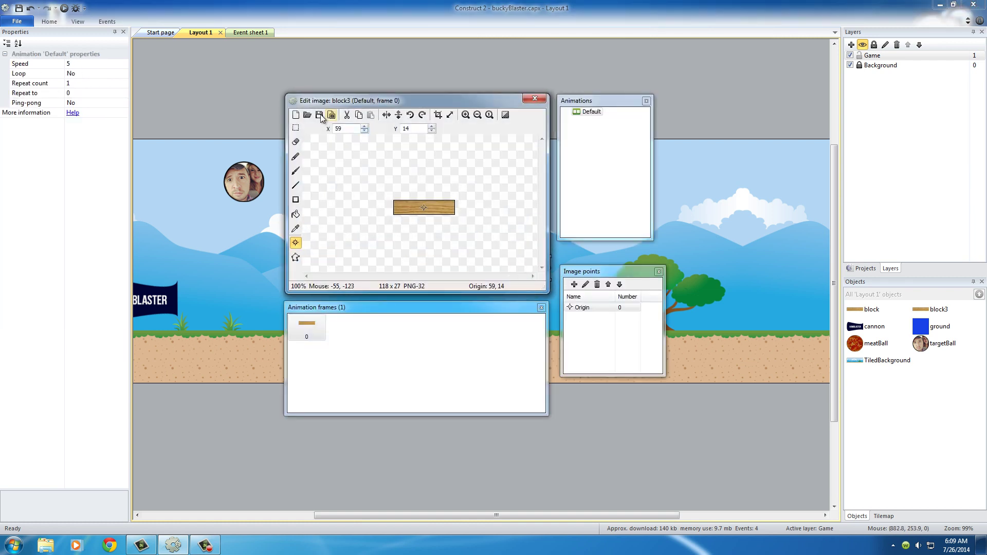
click(410, 116)
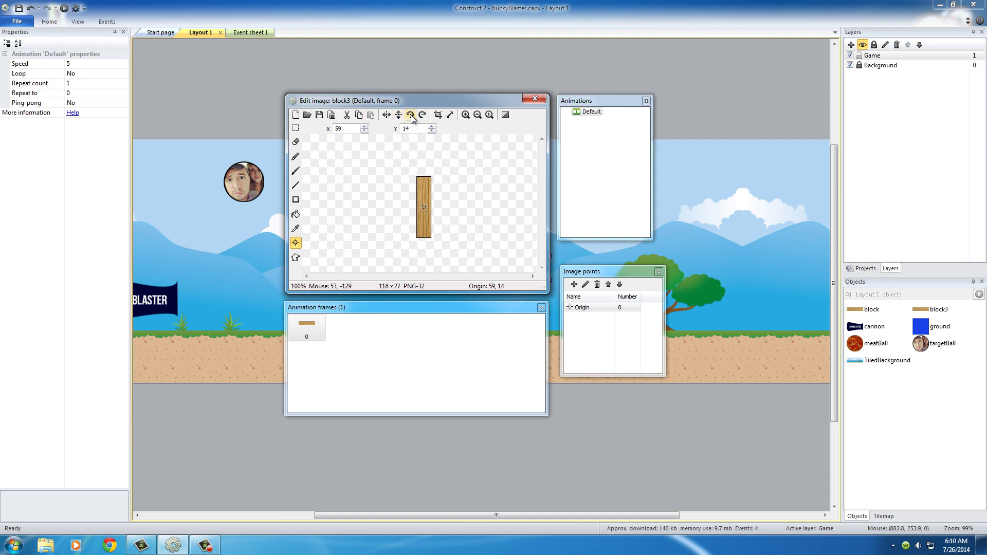
click(534, 100)
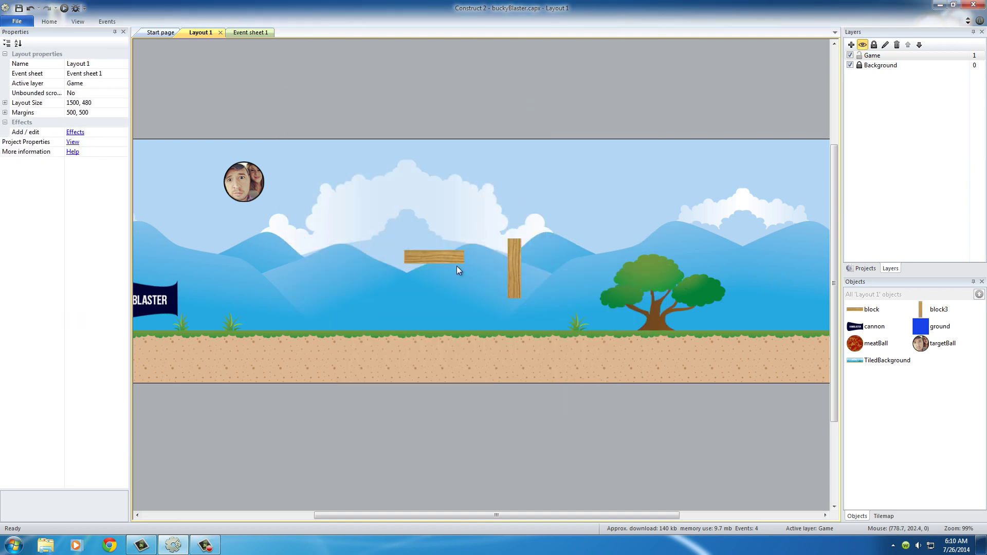
Ctrl-drag the horizontal block to make two copies, one below and one up-left
click(514, 257)
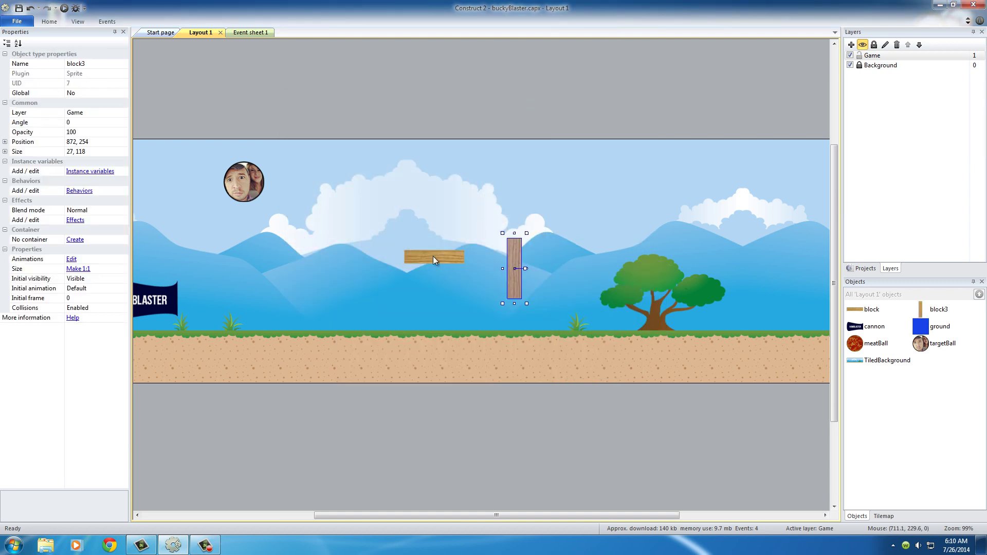
click(433, 256)
click(472, 220)
click(455, 259)
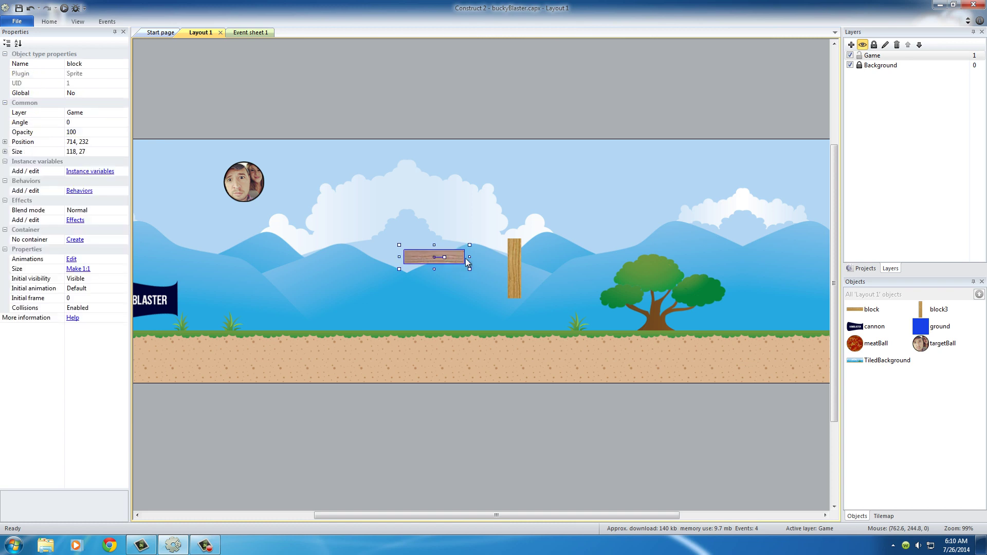
ctrl+drag(456, 258, 471, 286)
ctrl+drag(428, 255, 365, 223)
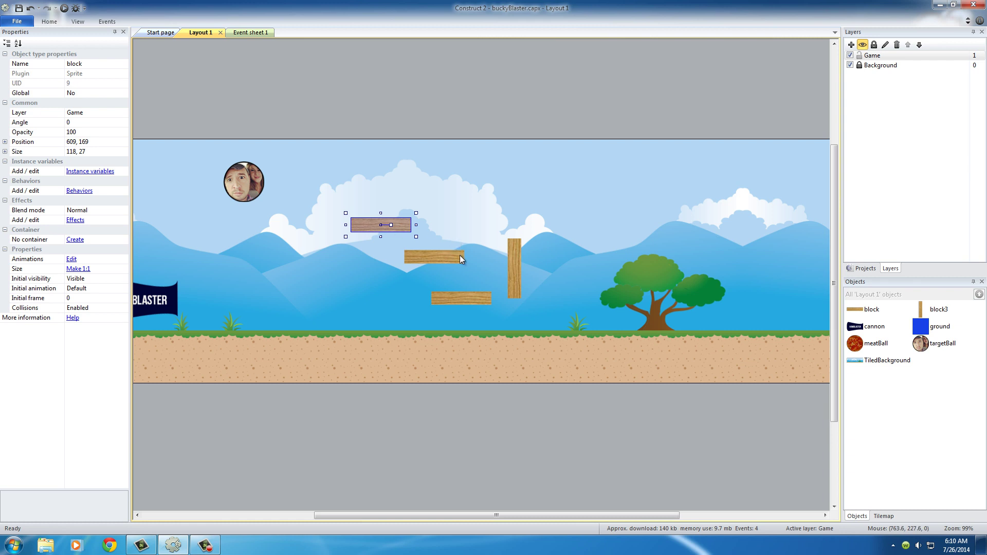
click(450, 242)
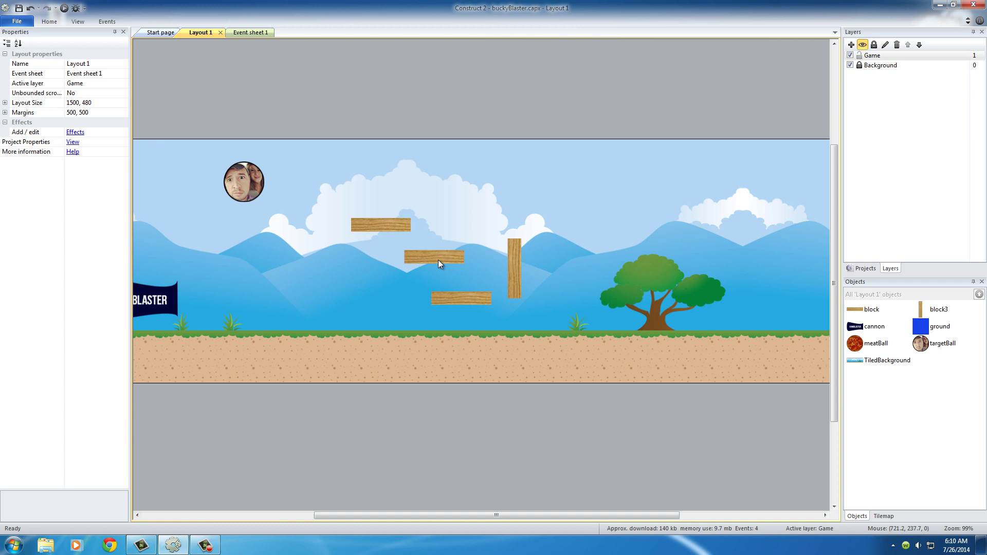
Rotate the top copy's image 90°, then undo the rotation with Ctrl+Z
click(381, 228)
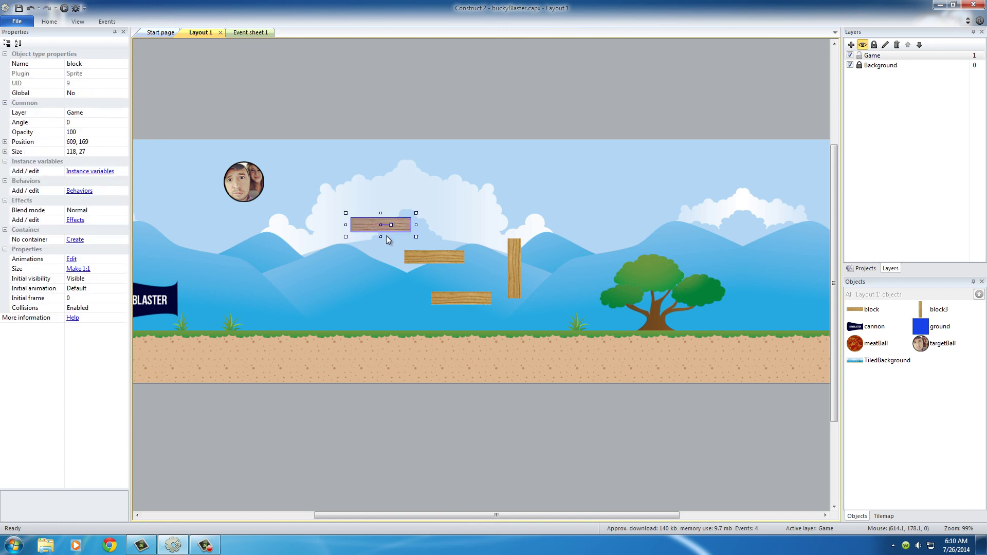
double_click(362, 225)
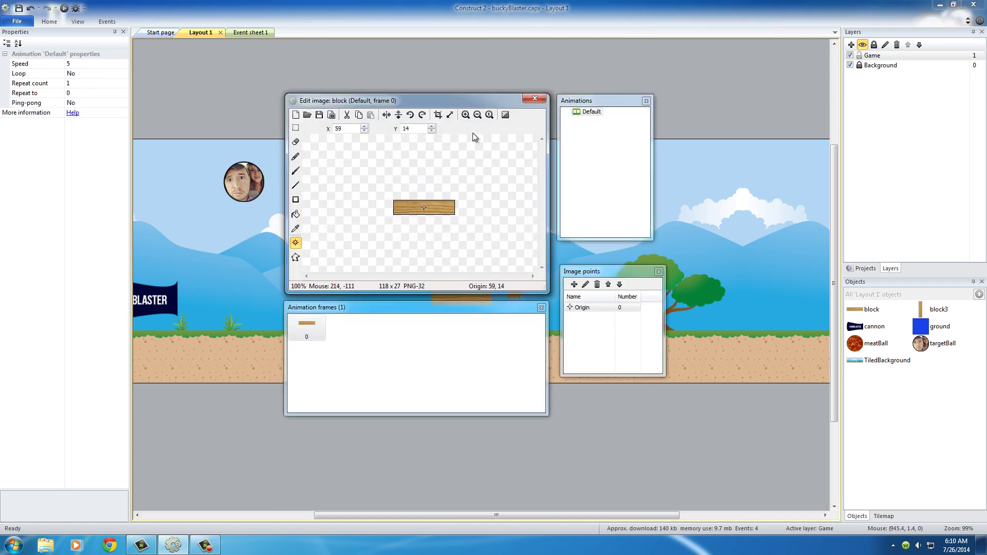
click(411, 115)
click(535, 98)
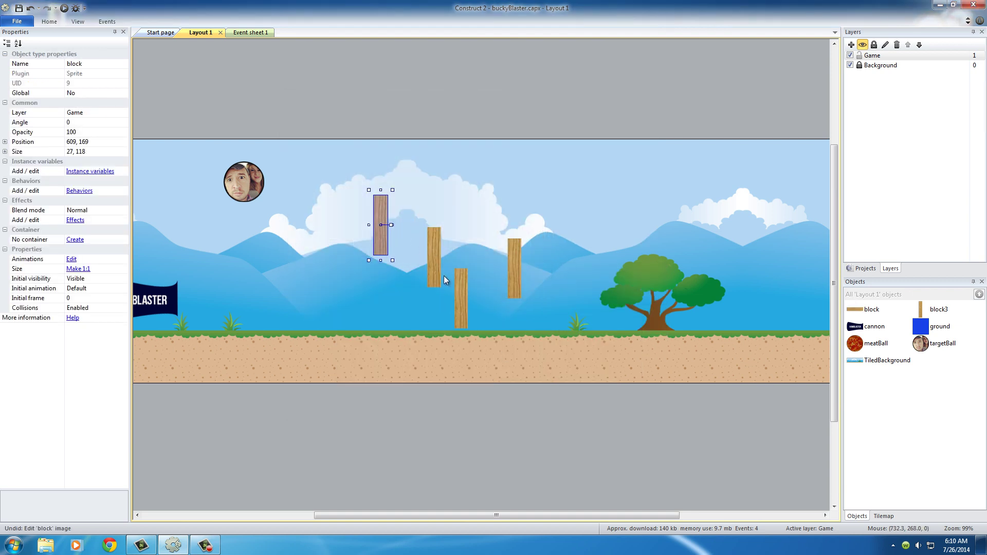
key(ctrl+z)
Delete the bottom wooden block copy
click(469, 187)
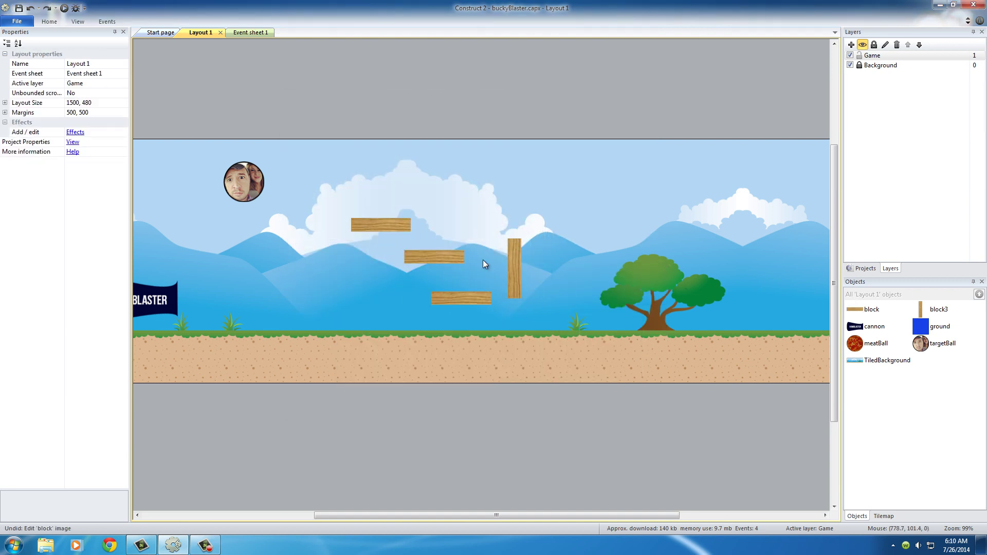
click(470, 299)
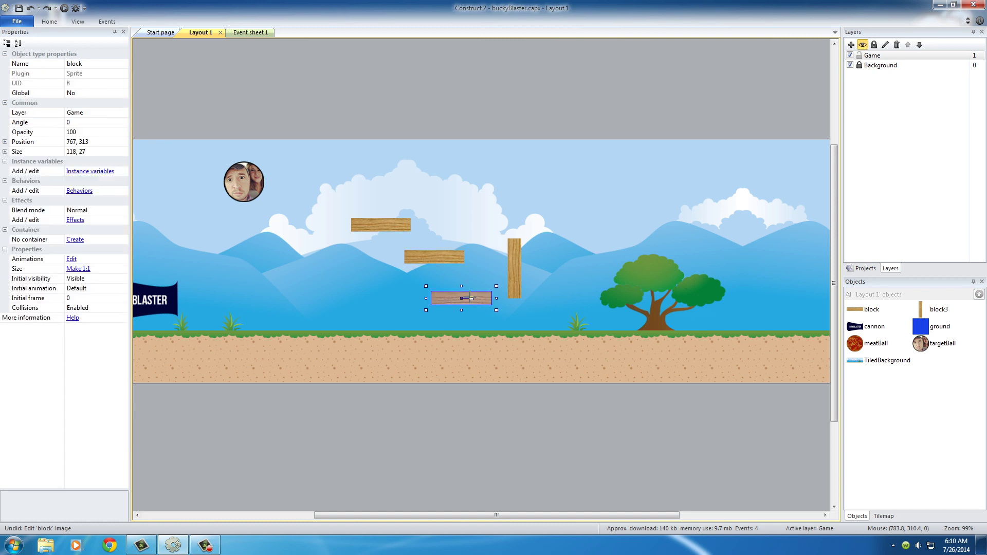
key(Delete)
Delete the lower horizontal plank, then select the upright block3
click(513, 265)
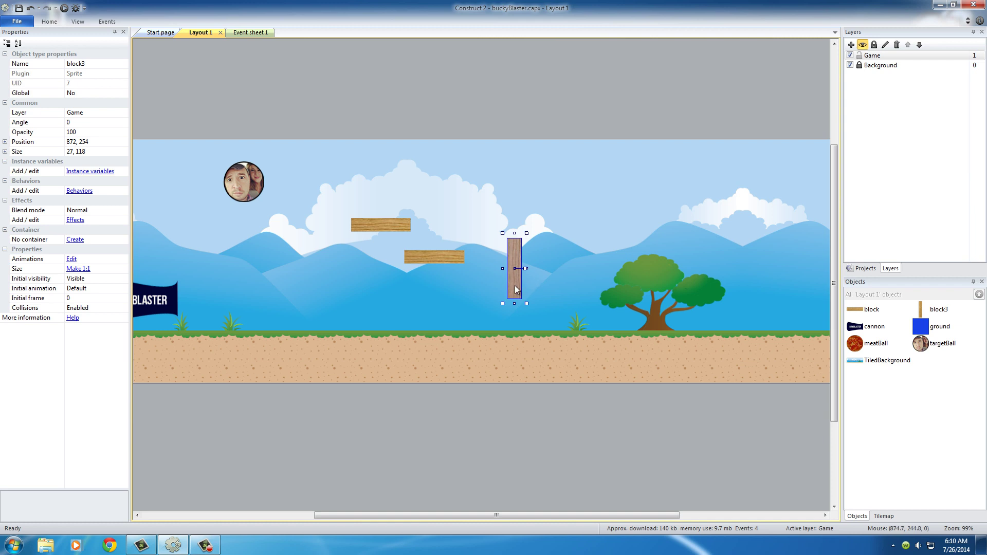
click(424, 259)
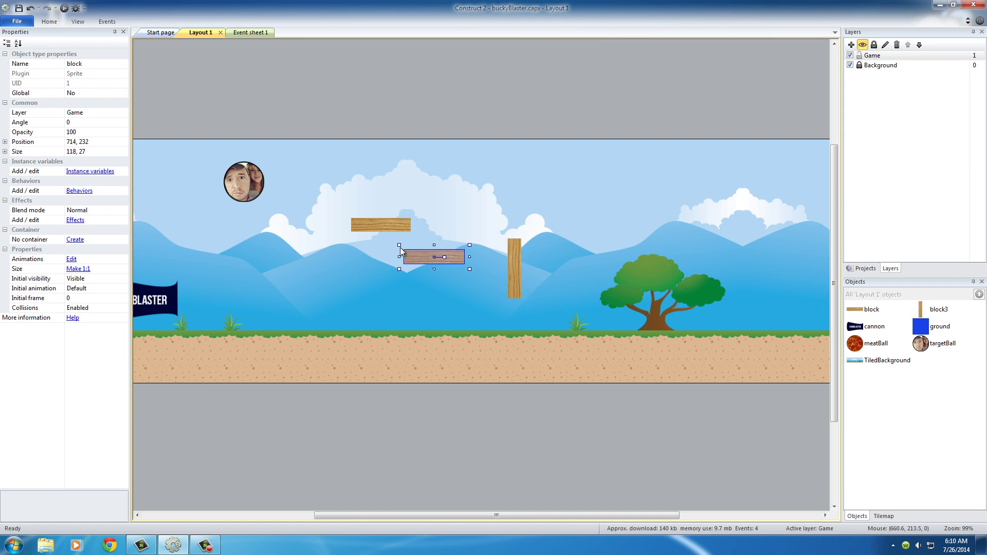
click(518, 278)
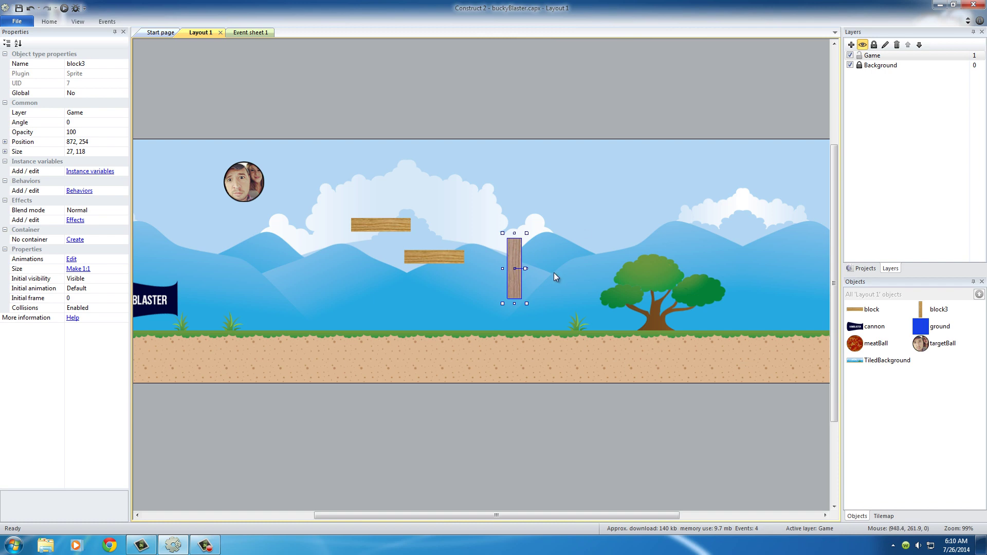
click(545, 249)
double_click(513, 265)
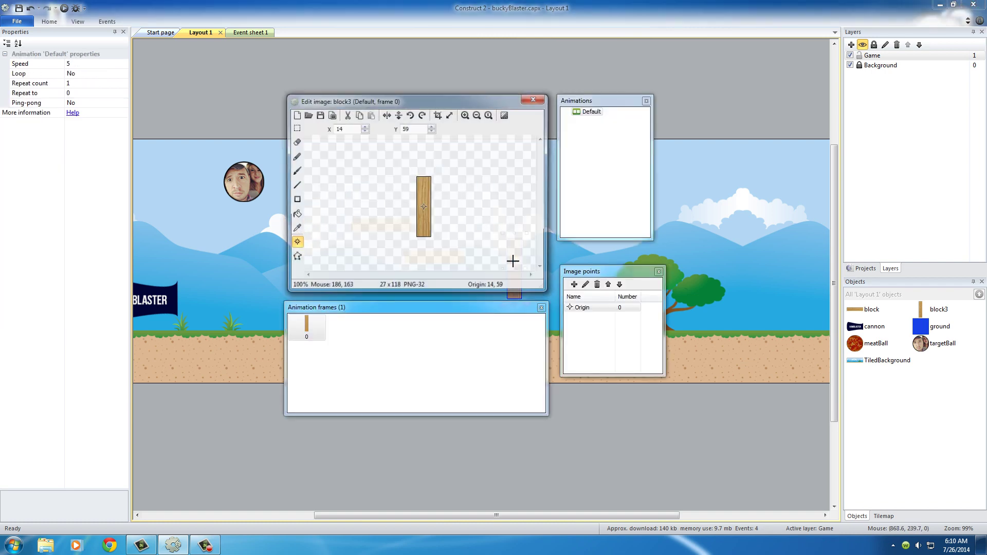
click(541, 98)
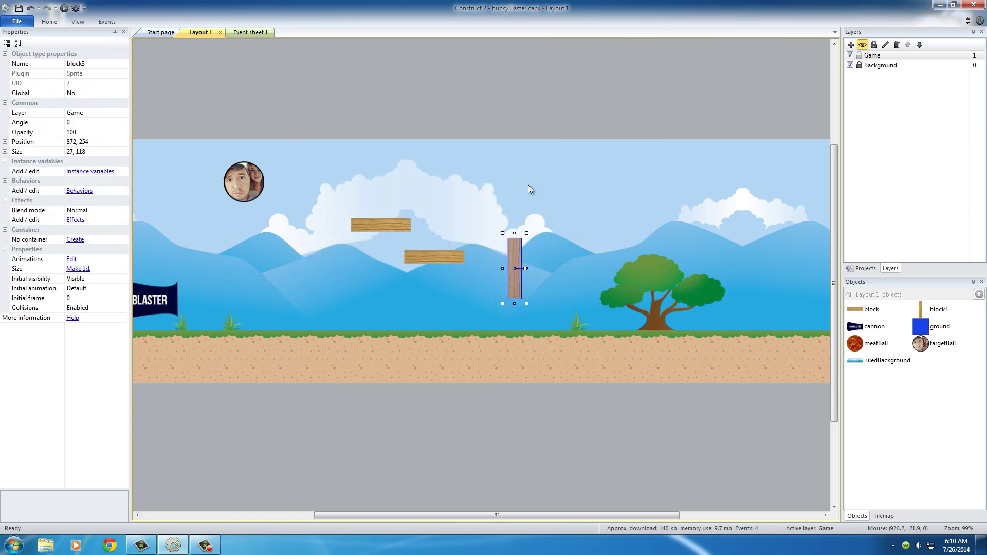
click(430, 256)
key(Delete)
click(514, 259)
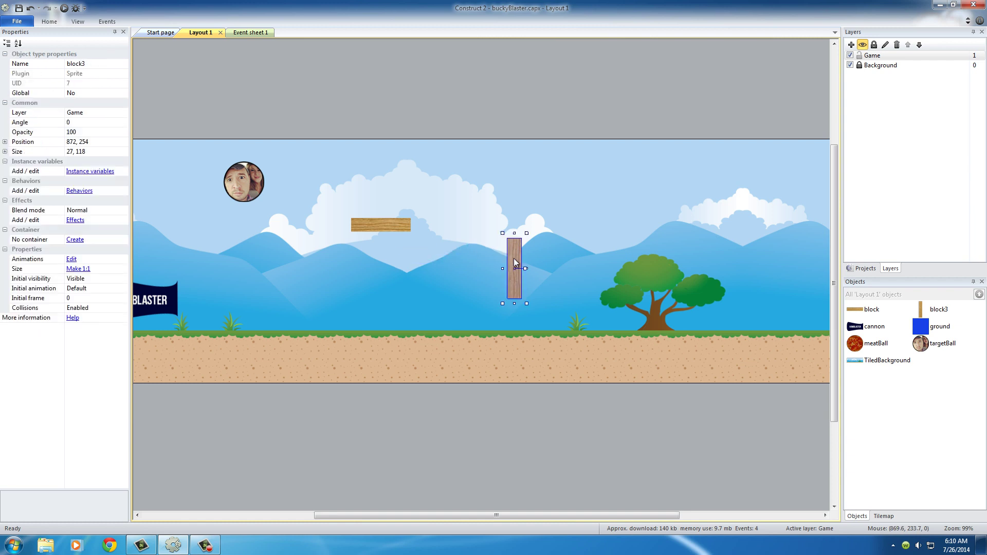
Add the Physics behavior to the upright block3
click(79, 191)
click(428, 250)
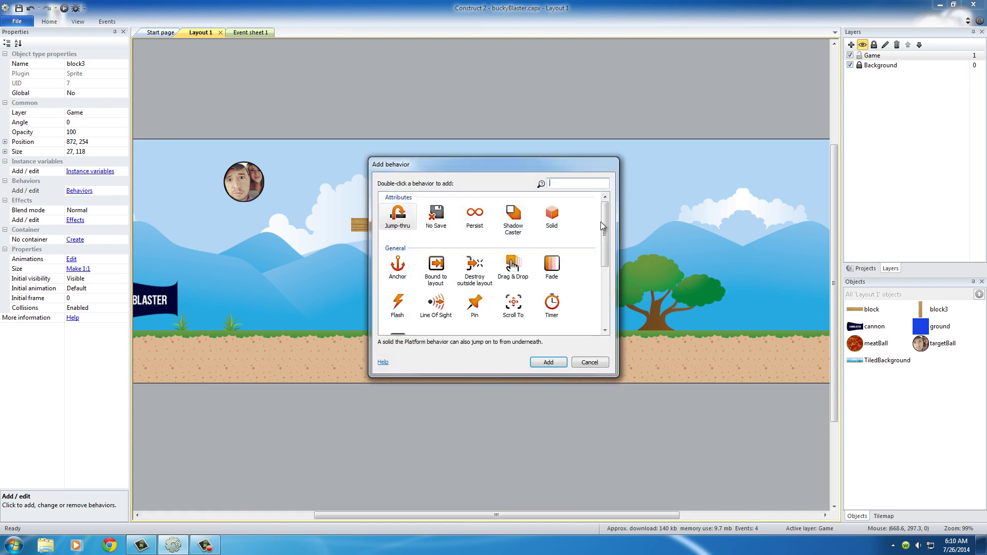
drag(604, 221, 612, 302)
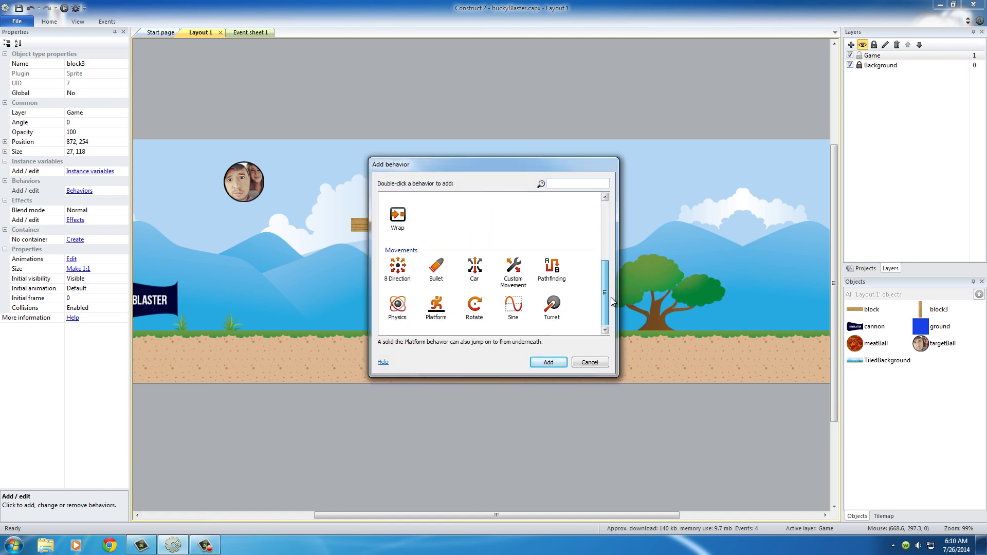
double_click(398, 307)
click(585, 237)
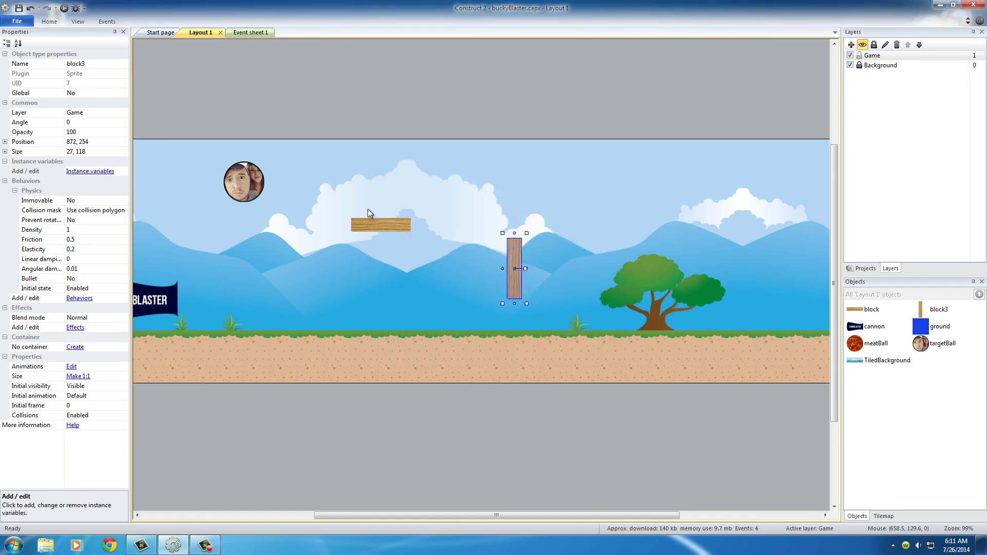
Add the Physics behavior to the horizontal plank block
click(372, 224)
click(80, 190)
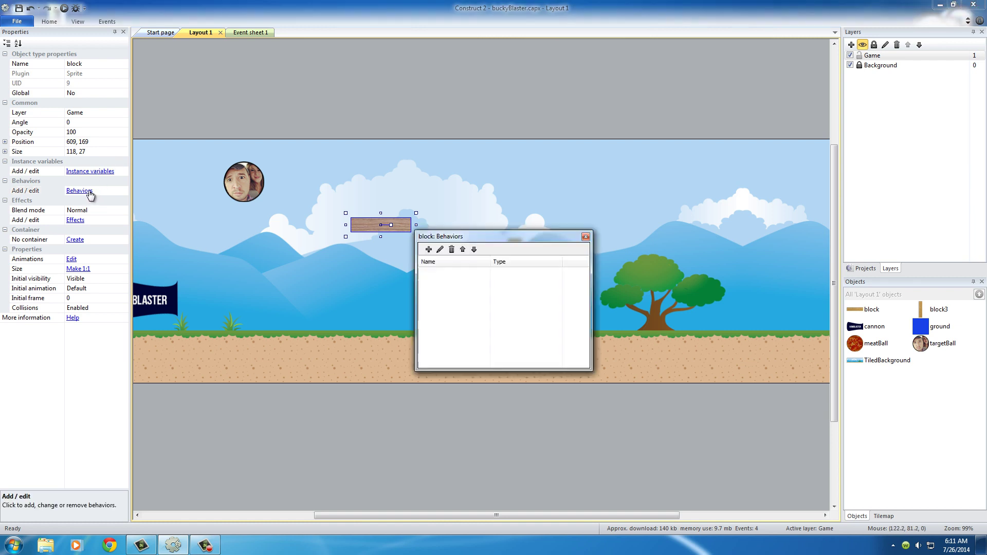
click(428, 250)
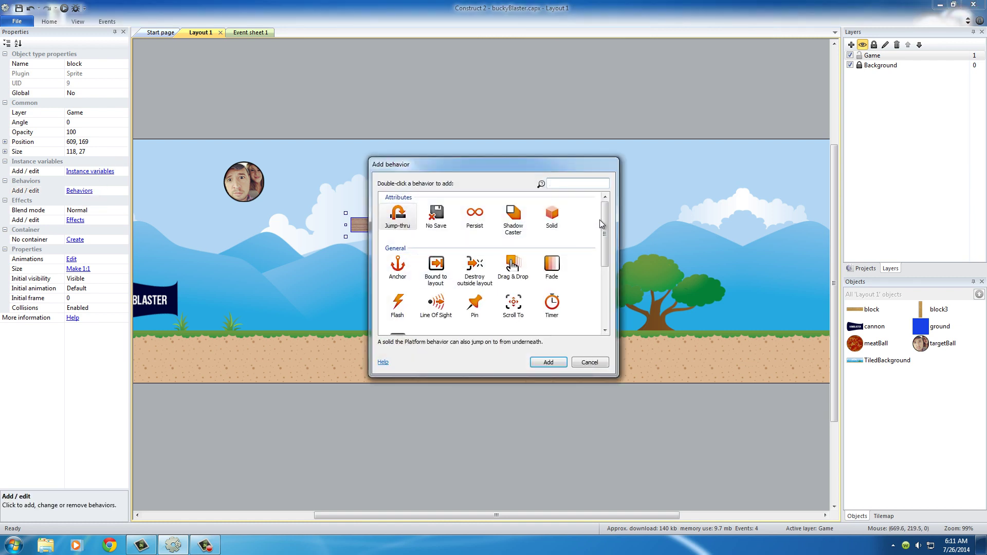
scroll(512, 265, down, 5)
double_click(398, 305)
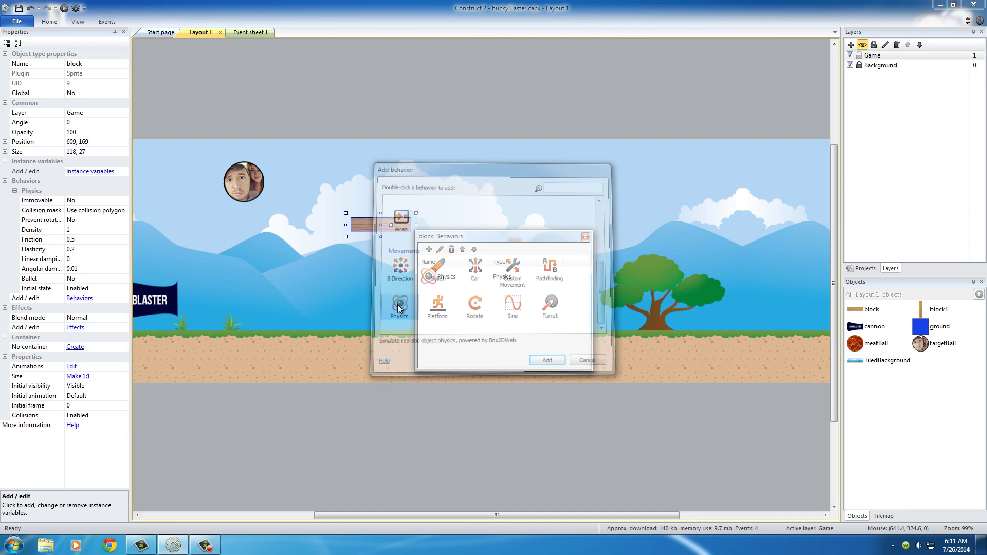
click(585, 236)
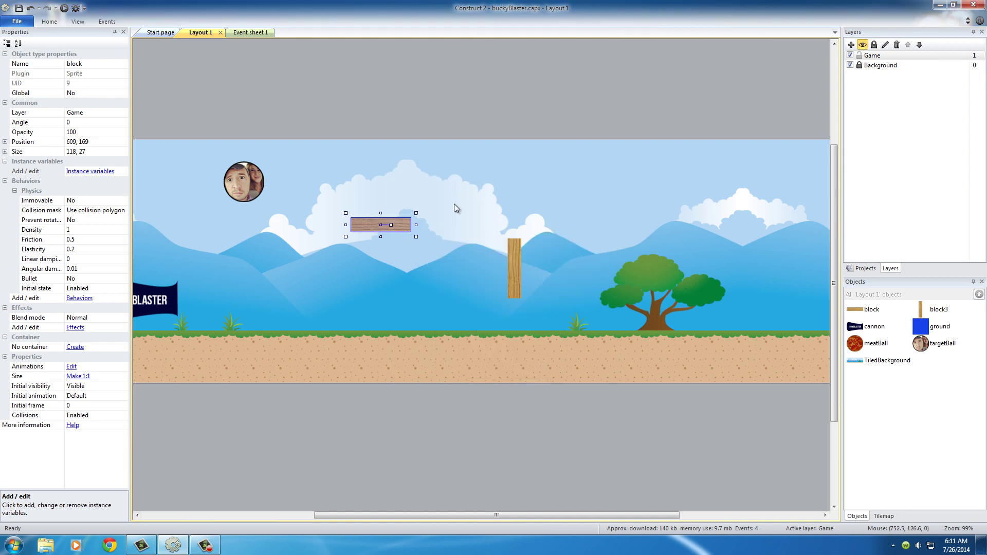
click(378, 174)
click(388, 226)
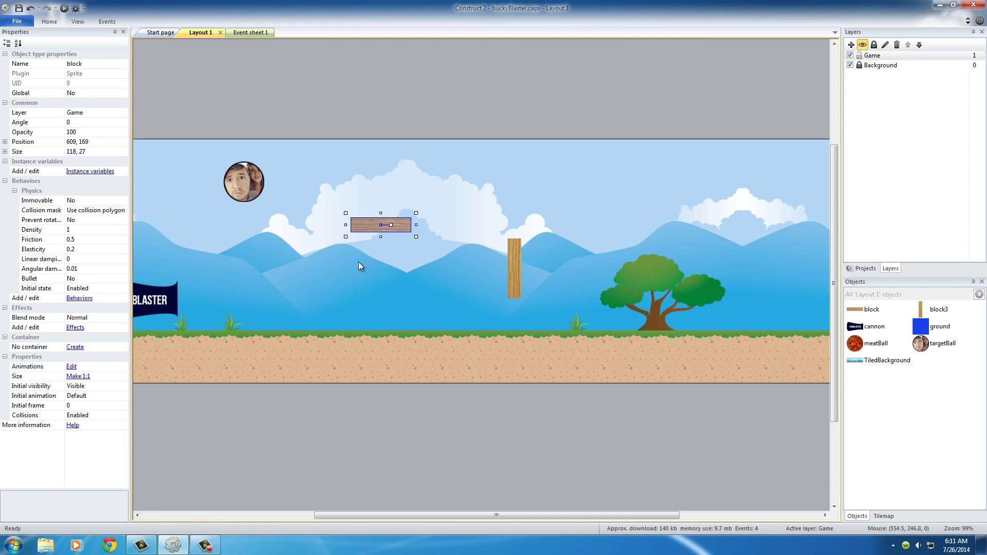
Stand block3 on the ground and rest the horizontal plank on top of it
click(476, 282)
drag(516, 264, 497, 282)
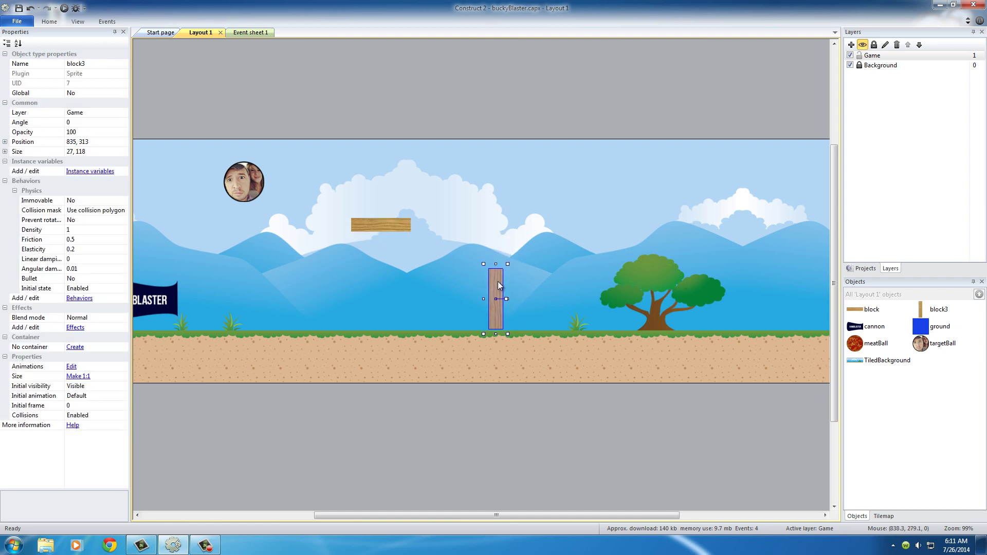
click(367, 225)
drag(364, 224, 478, 252)
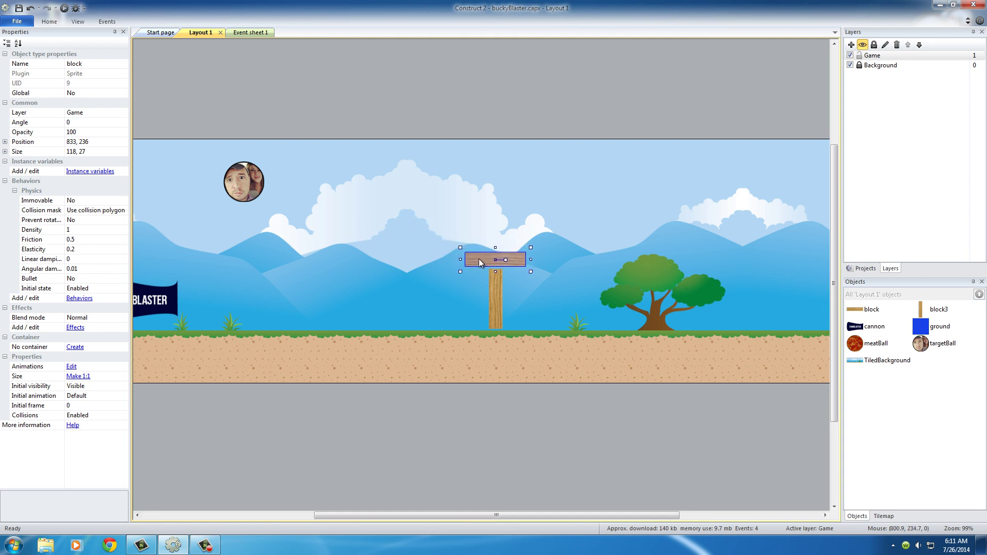
click(517, 315)
Set the Physics density of both block3 and the plank to 0.3
click(498, 298)
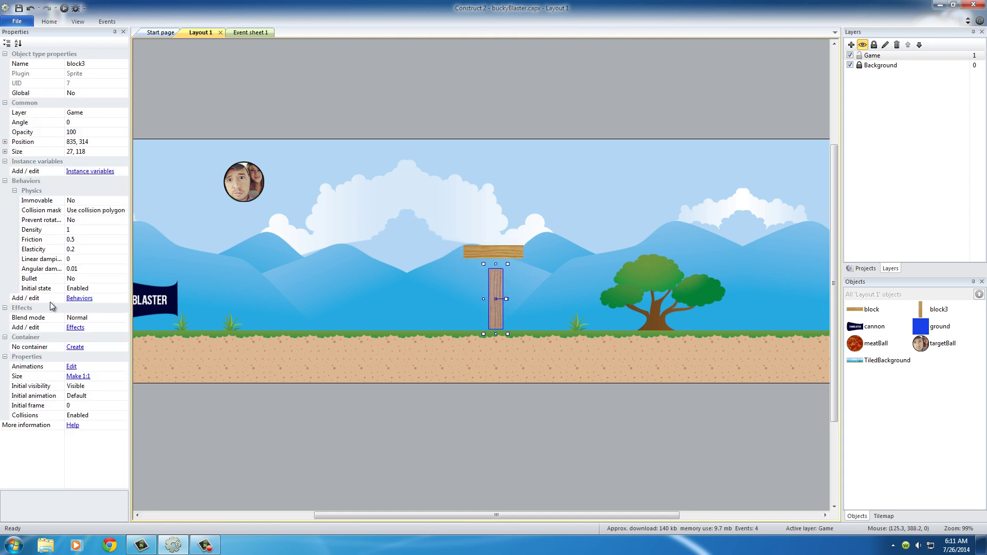
click(107, 227)
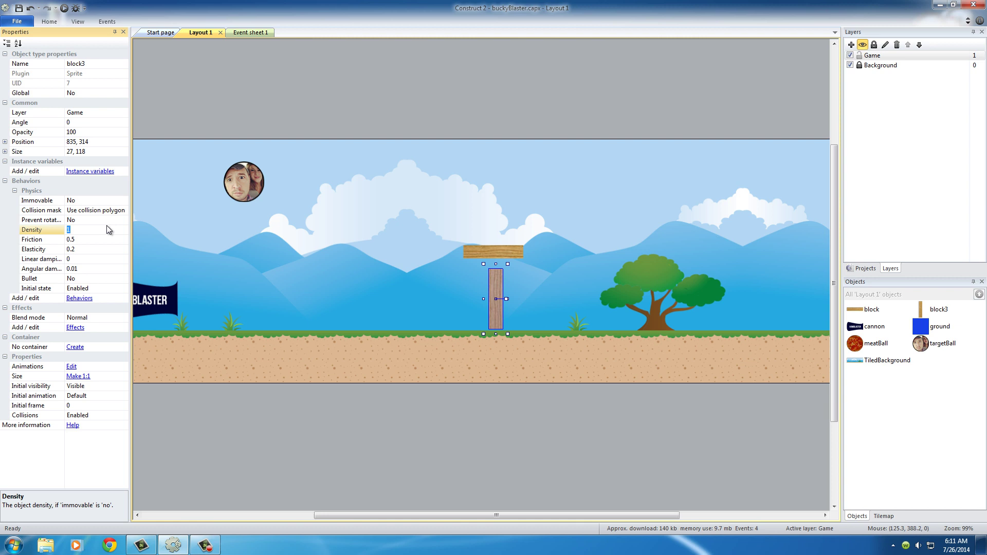
text(.3)
click(486, 252)
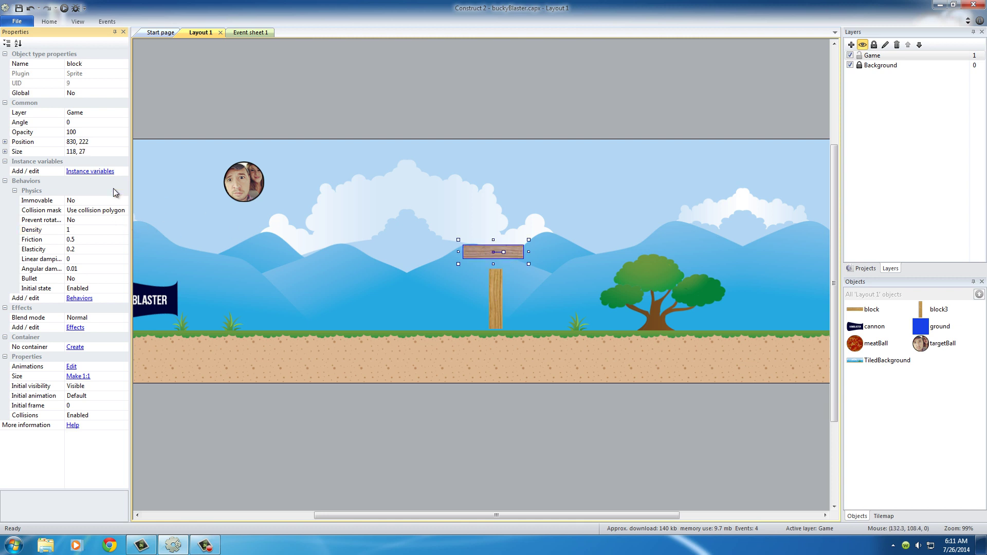
click(103, 230)
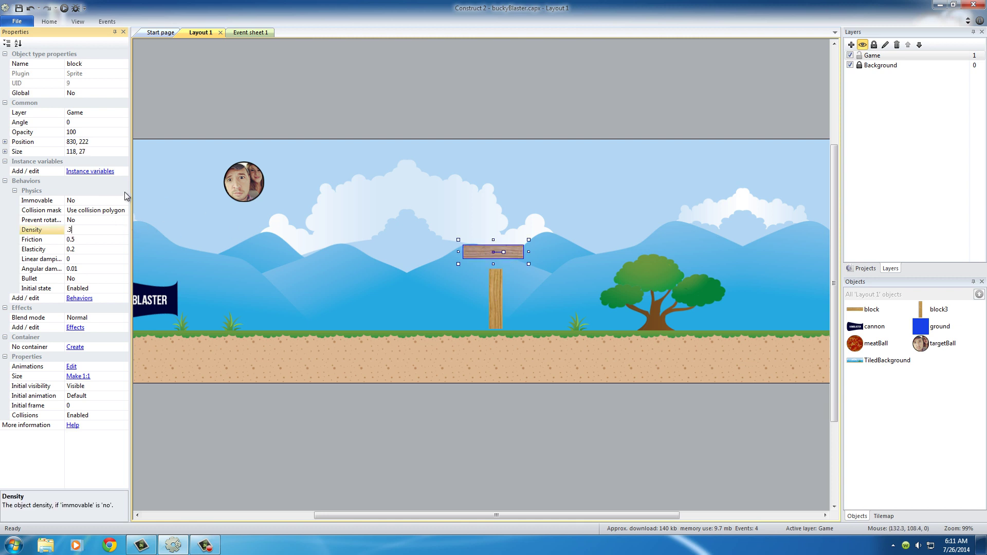
click(486, 211)
click(503, 248)
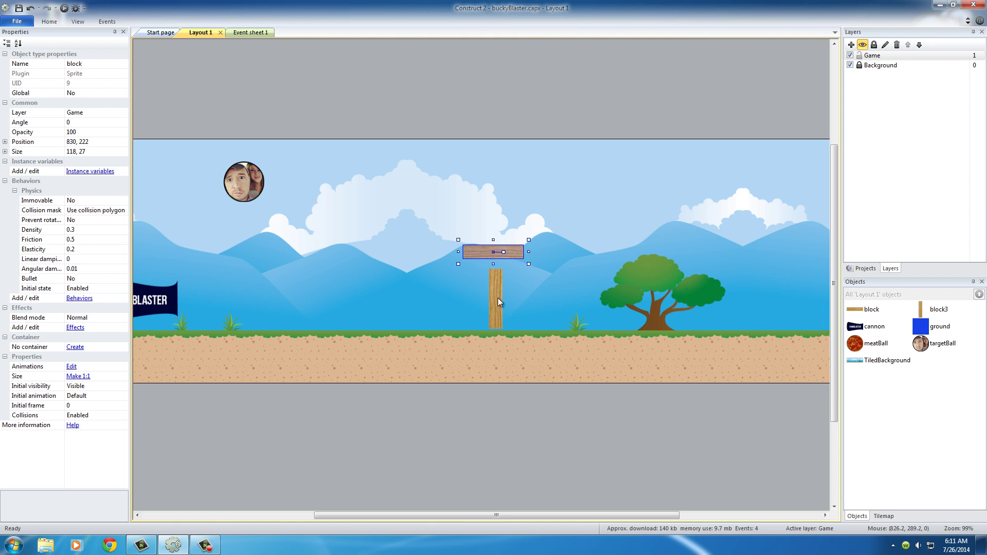
click(527, 212)
click(494, 296)
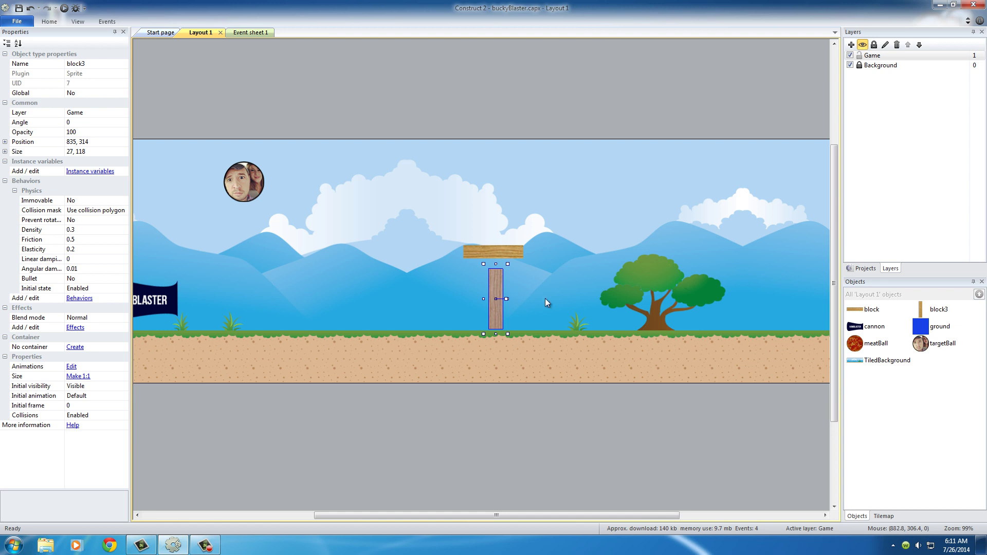
Move the block3 pillar rightward, closer to the tree
click(506, 298)
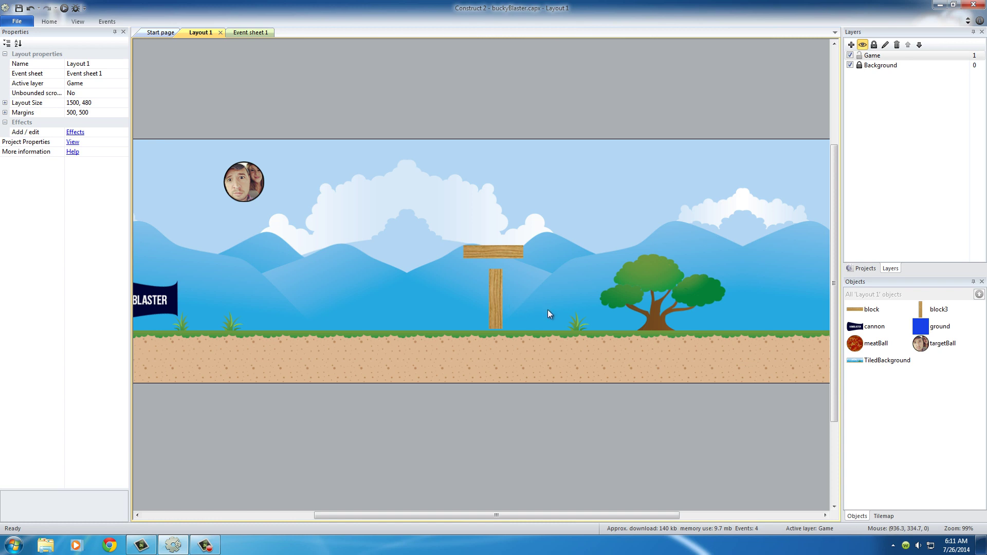
ctrl+scroll(547, 313, up, 5)
ctrl+scroll(542, 313, up, 2)
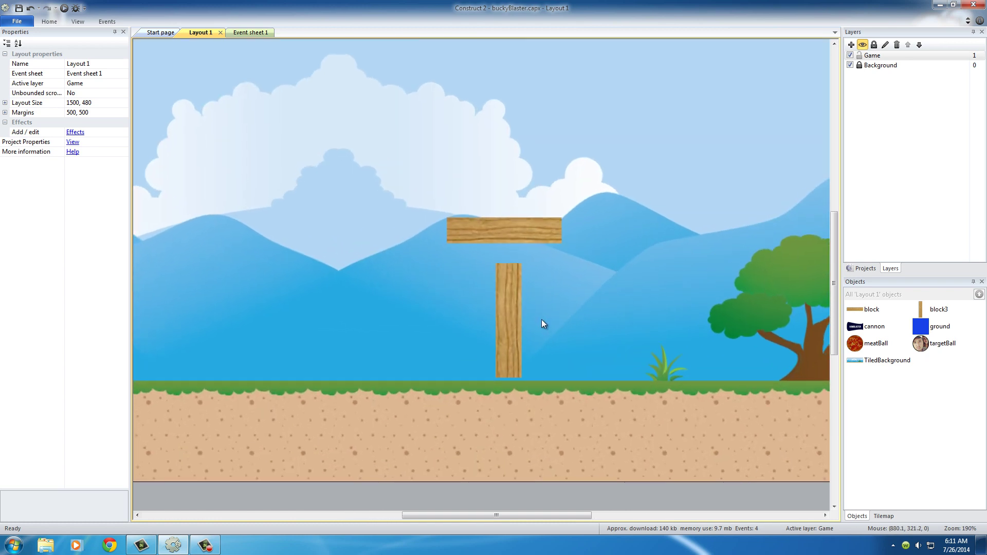
click(511, 323)
drag(517, 303, 626, 298)
middle_drag(670, 300, 430, 302)
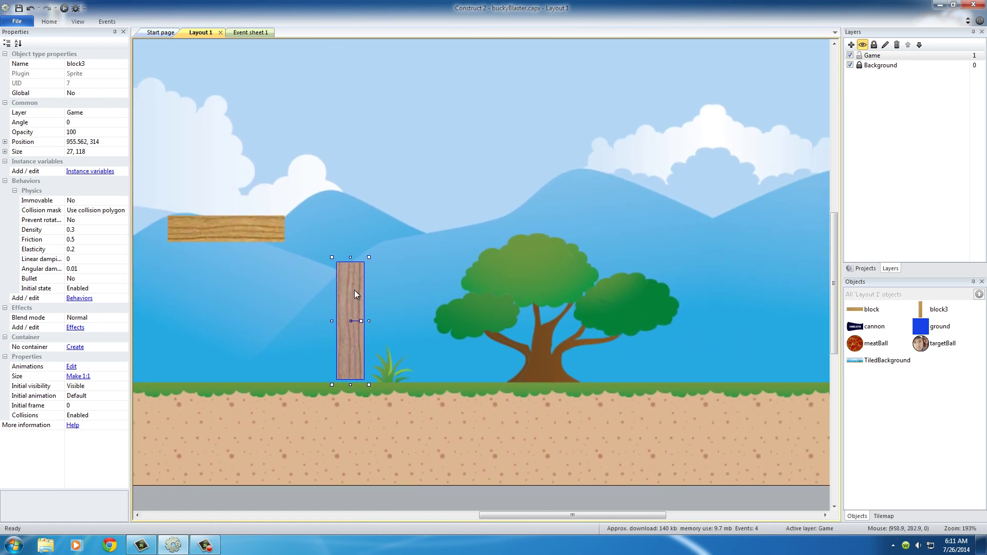
drag(354, 291, 351, 290)
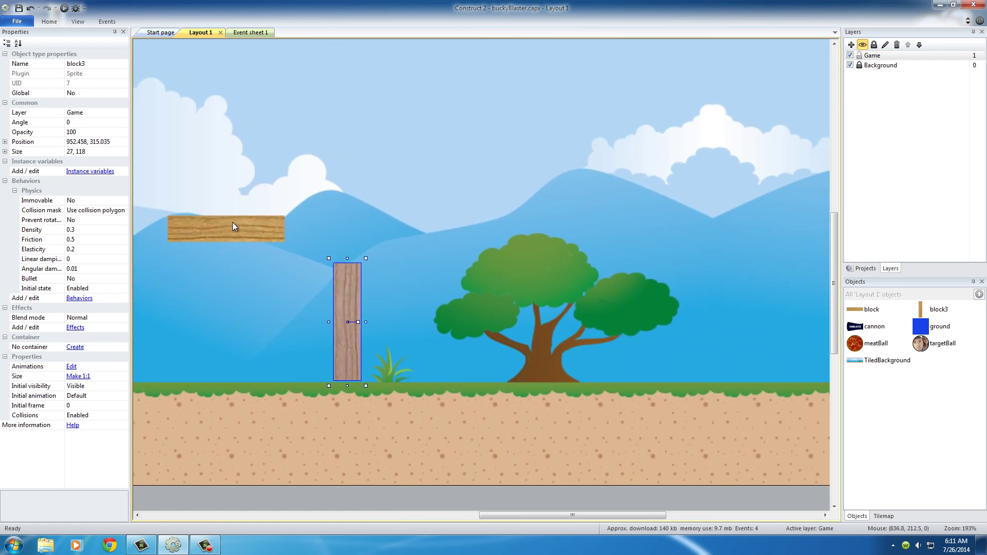
click(233, 223)
click(350, 304)
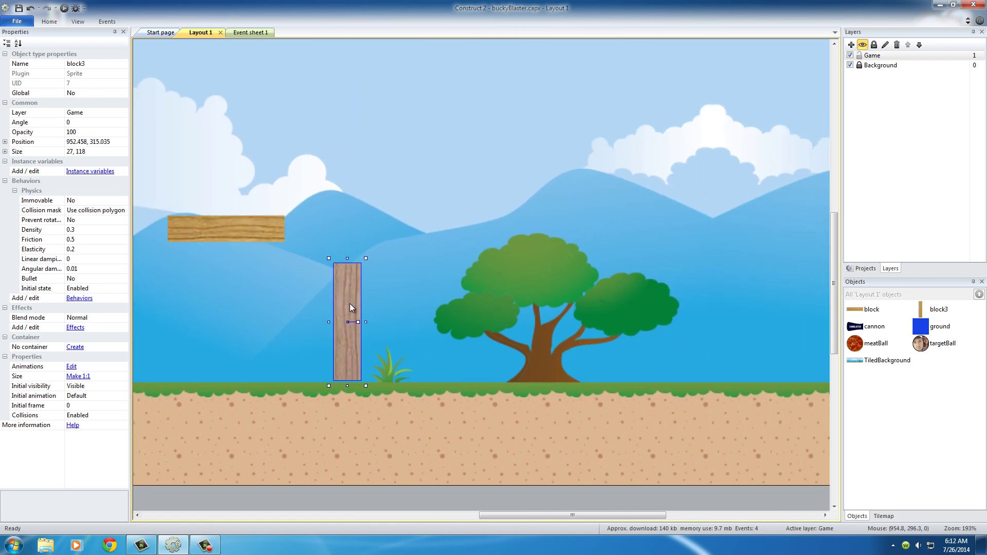
click(387, 292)
Copy block3 into a second pillar and lay the plank across both pillars
scroll(344, 302, up, 1)
ctrl+drag(344, 302, 426, 304)
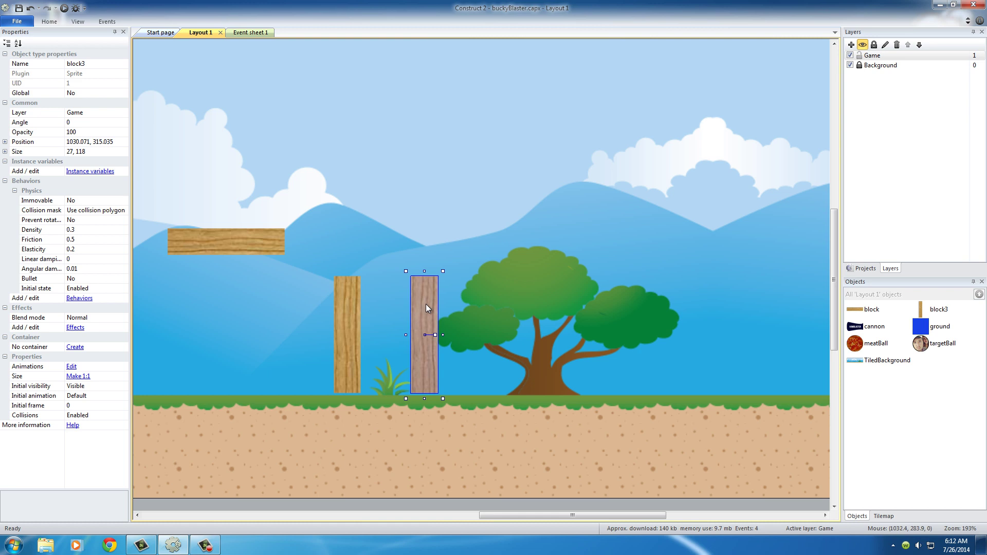
click(233, 242)
drag(222, 239, 364, 261)
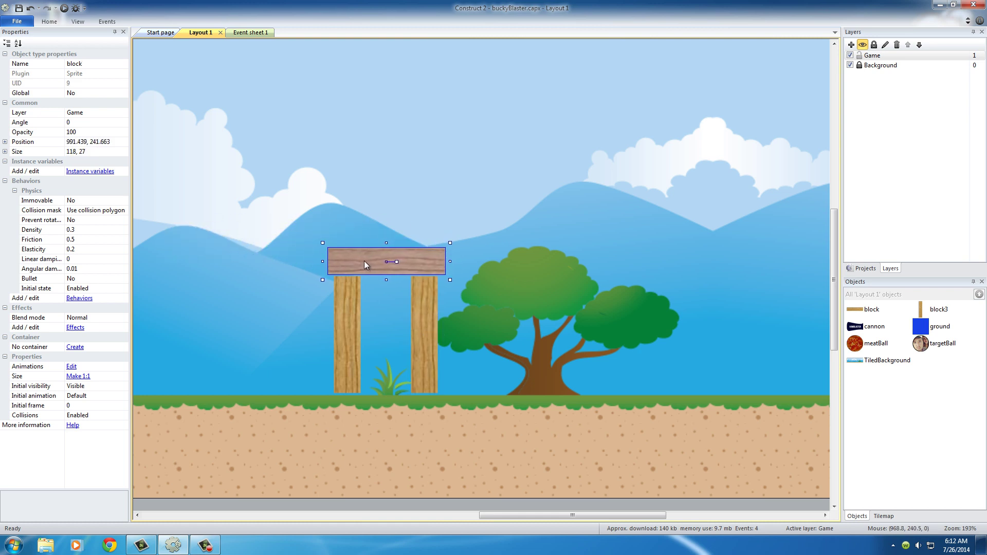
click(508, 291)
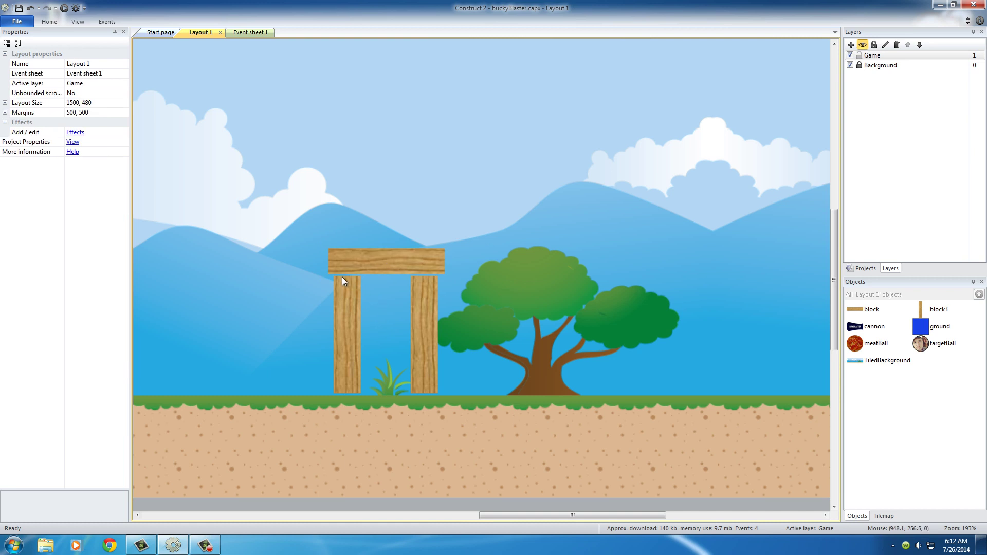
click(365, 265)
click(300, 283)
ctrl+scroll(366, 278, up, 4)
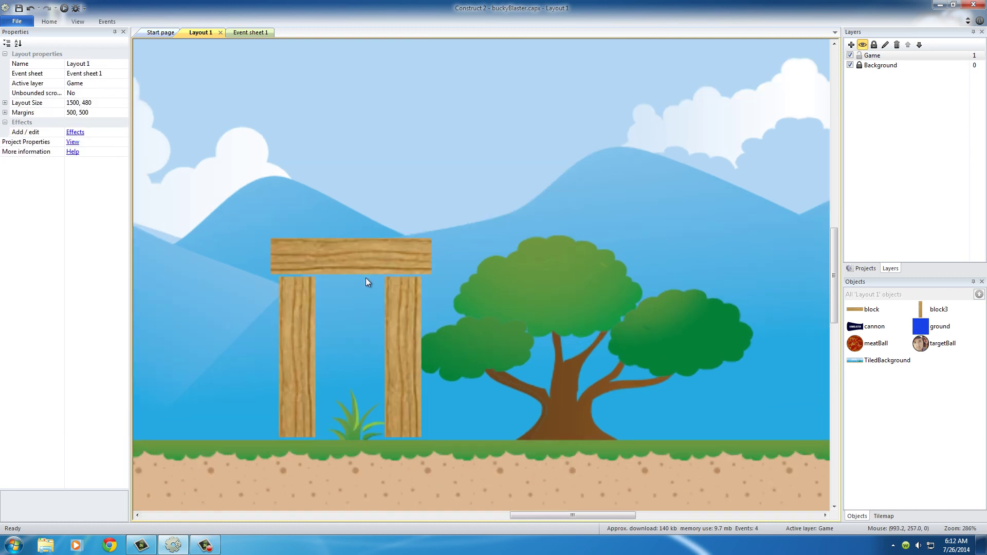
ctrl+scroll(301, 282, down, 4)
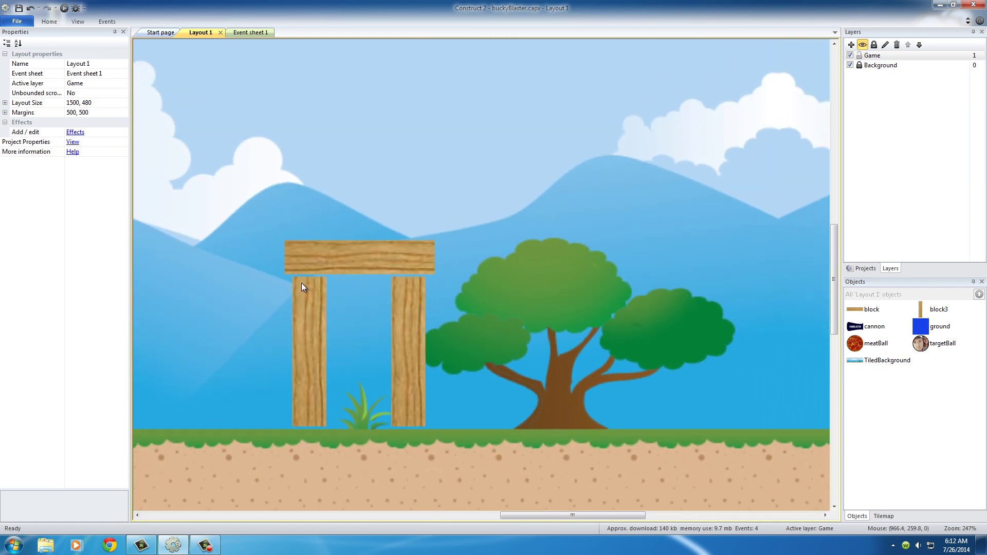
ctrl+scroll(301, 287, down, 1)
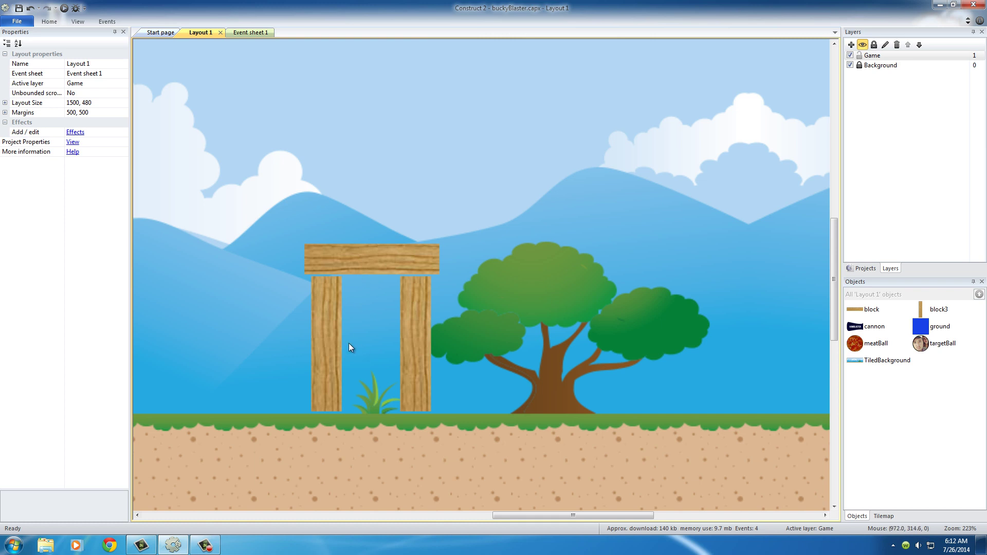
Copy the left pillar onto the beam at about 991, 167 to cap the arch
ctrl+scroll(349, 344, down, 10)
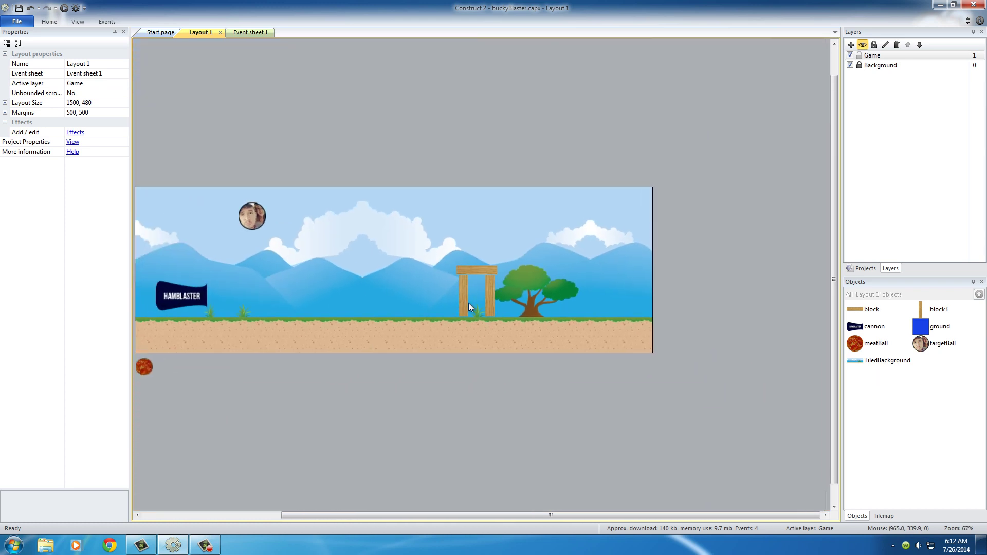
click(464, 307)
ctrl+drag(462, 315, 475, 263)
ctrl+scroll(486, 280, up, 1)
ctrl+scroll(486, 276, up, 10)
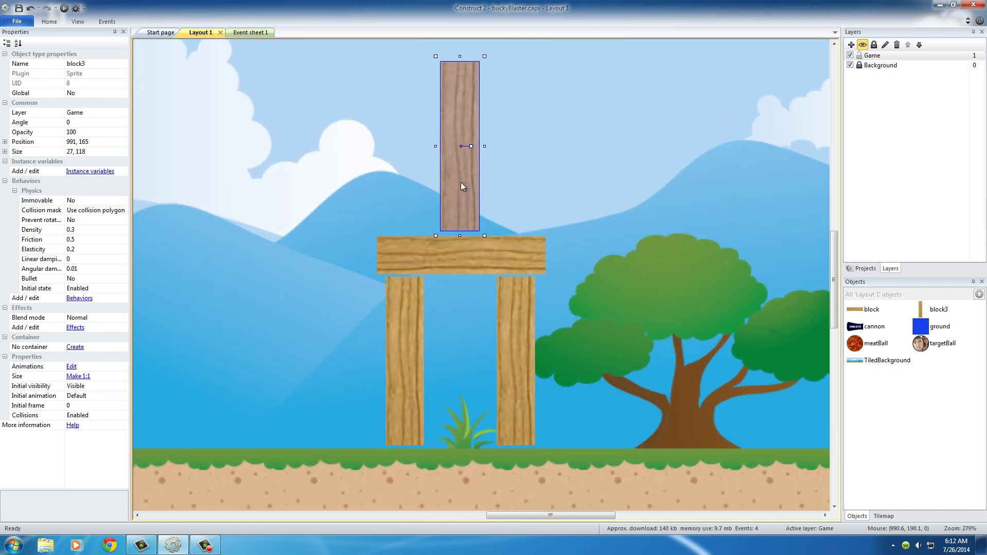
drag(461, 182, 461, 185)
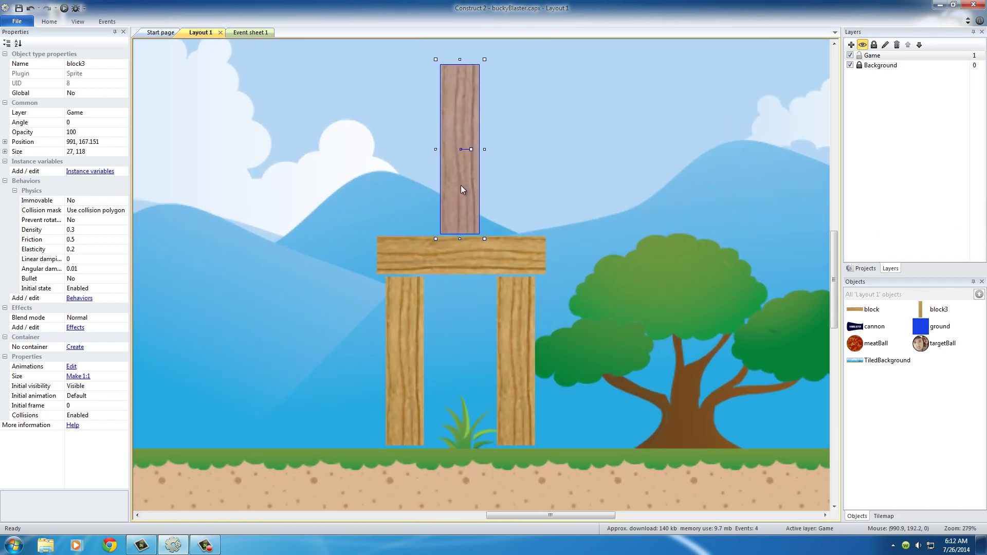
ctrl+scroll(322, 339, down, 4)
ctrl+scroll(339, 324, down, 5)
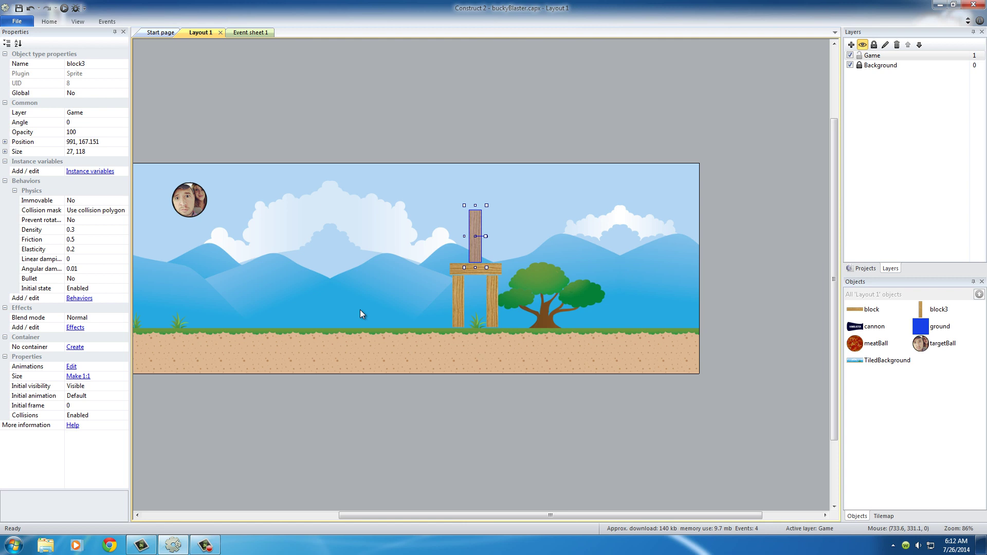
ctrl+scroll(410, 333, down, 1)
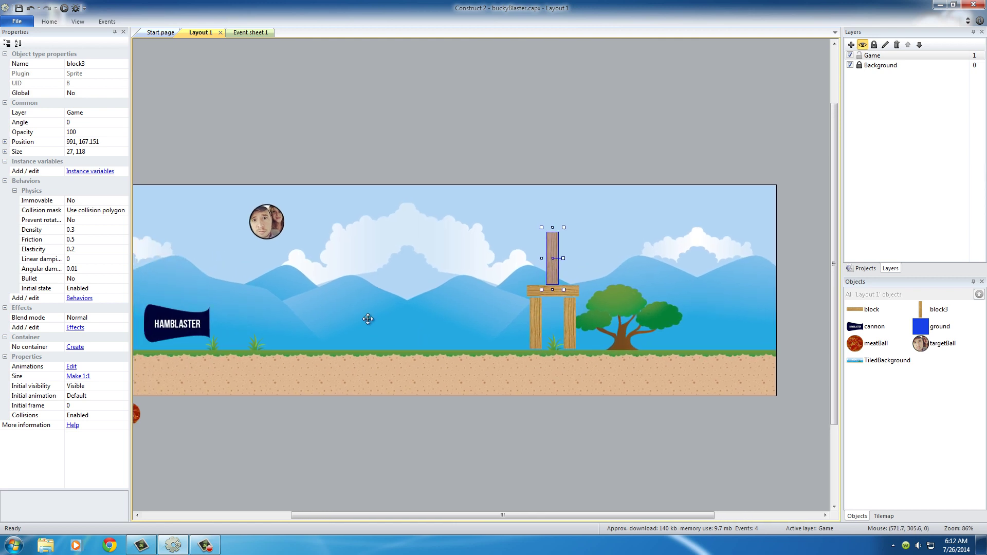
click(420, 322)
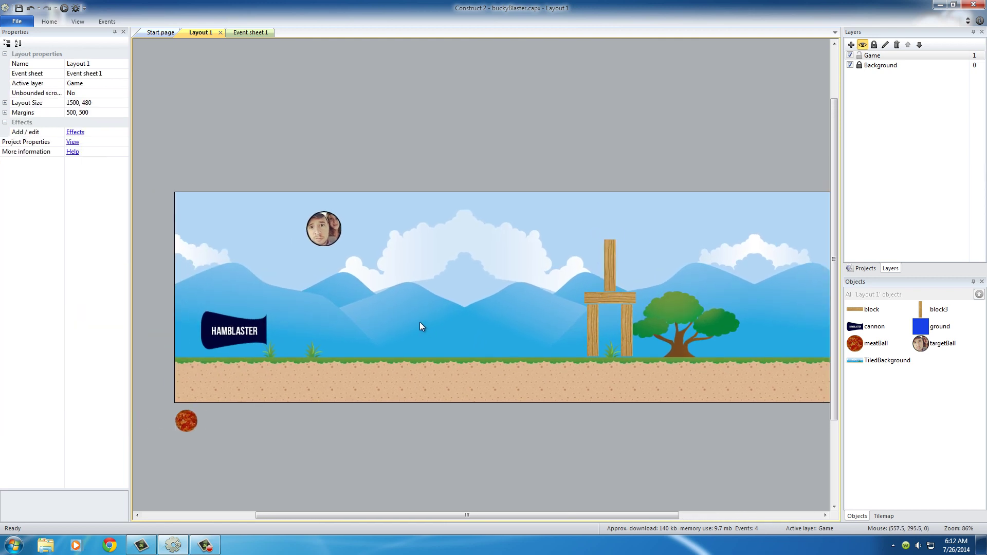
click(75, 8)
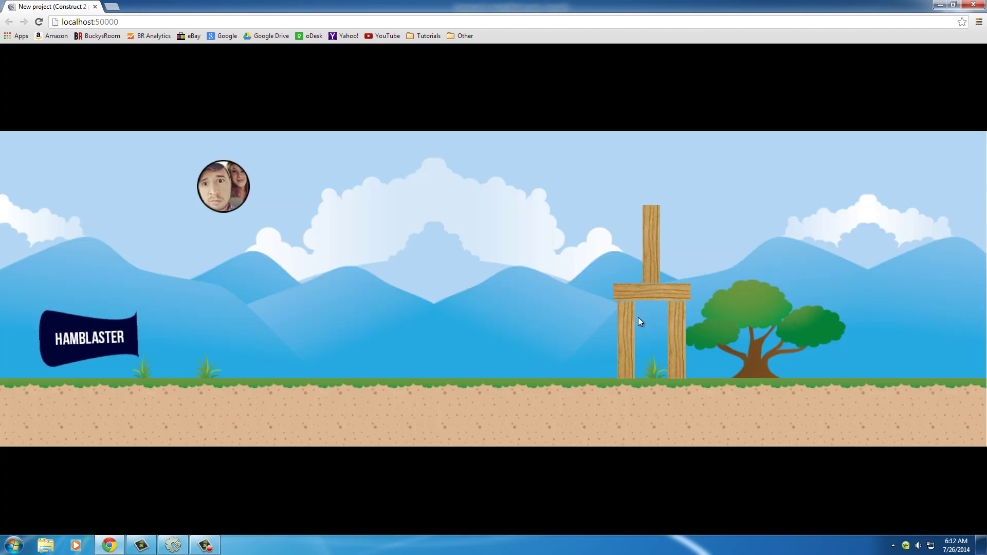
click(551, 271)
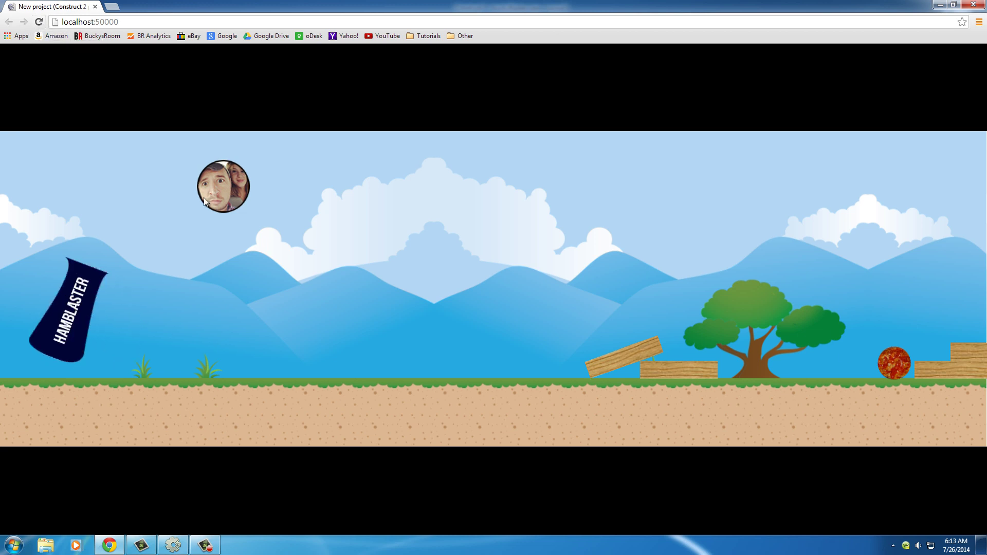
click(38, 22)
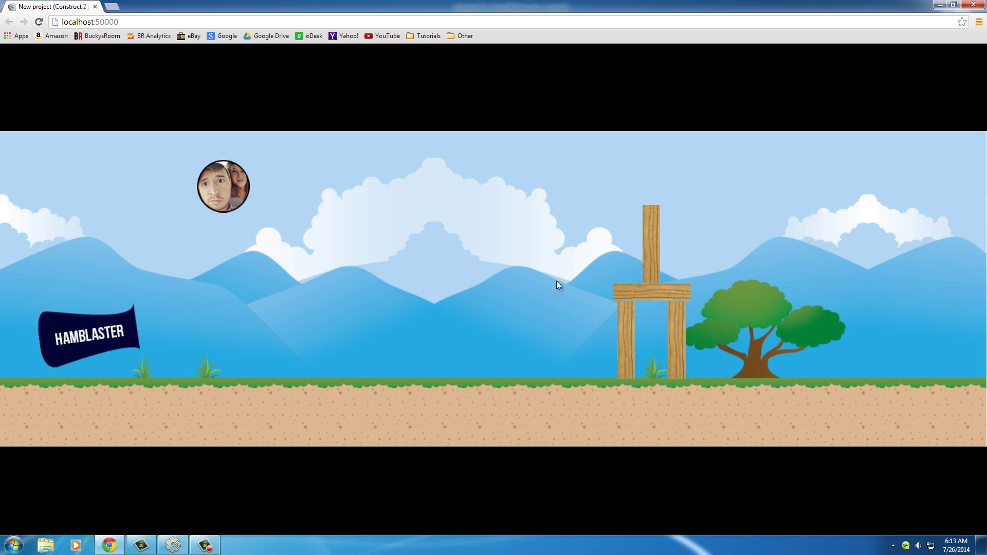
click(560, 281)
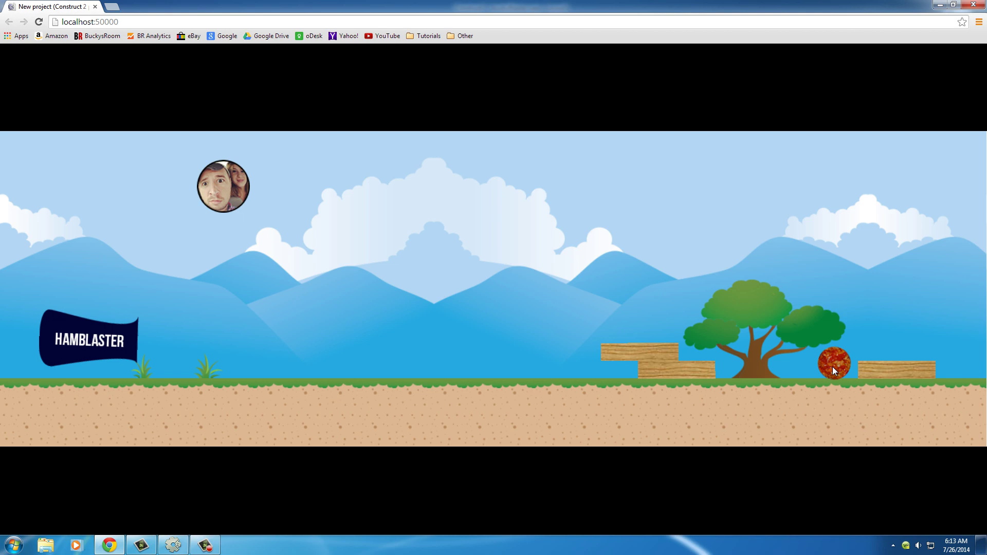
click(974, 4)
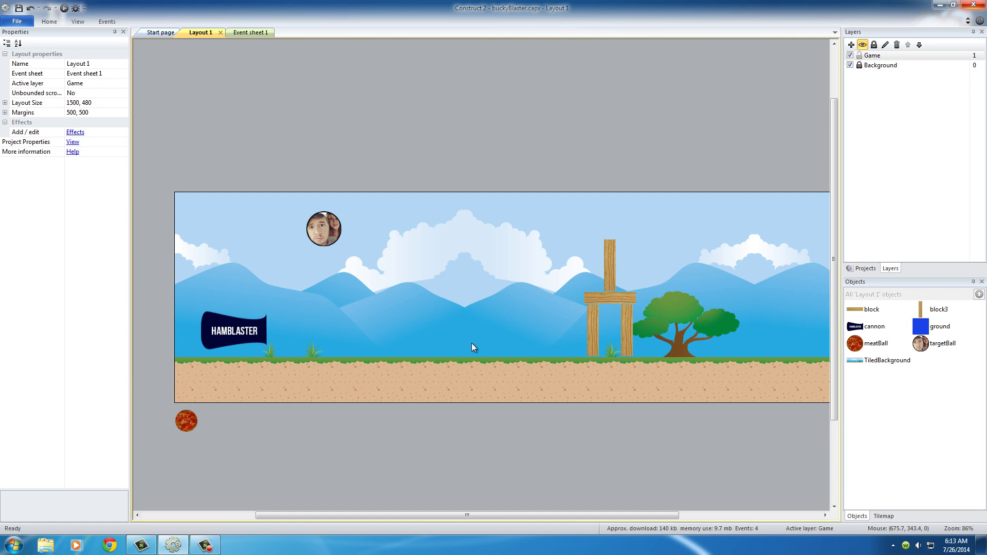
Place two copied block3 pillars to the left of the first tower
click(593, 329)
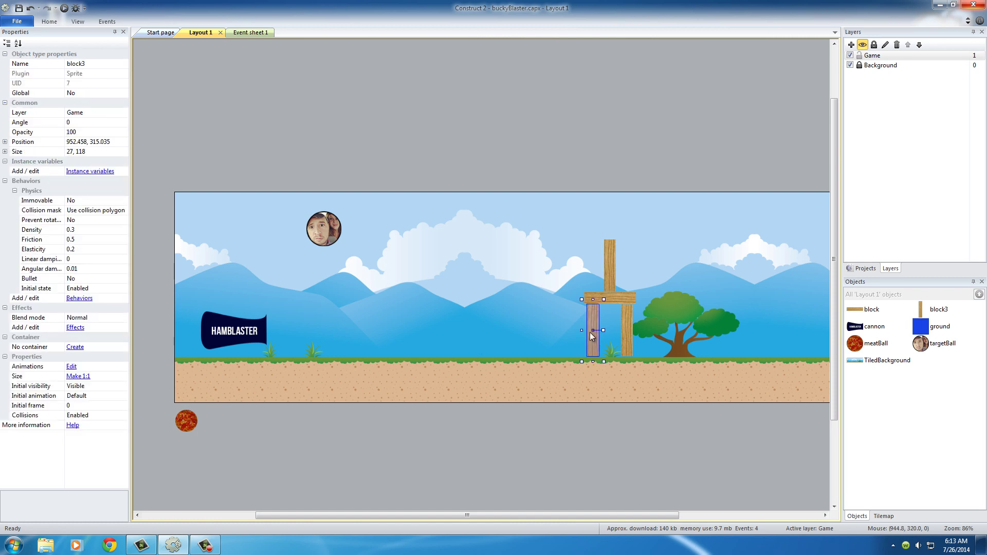
ctrl+drag(593, 319, 564, 320)
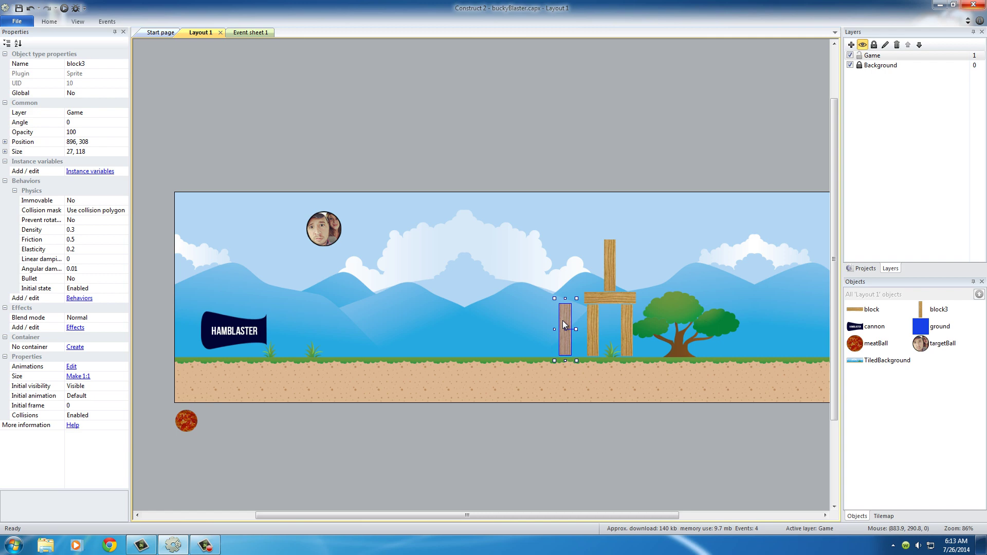
scroll(593, 338, up, 2)
key(alt)
scroll(592, 338, down, 2)
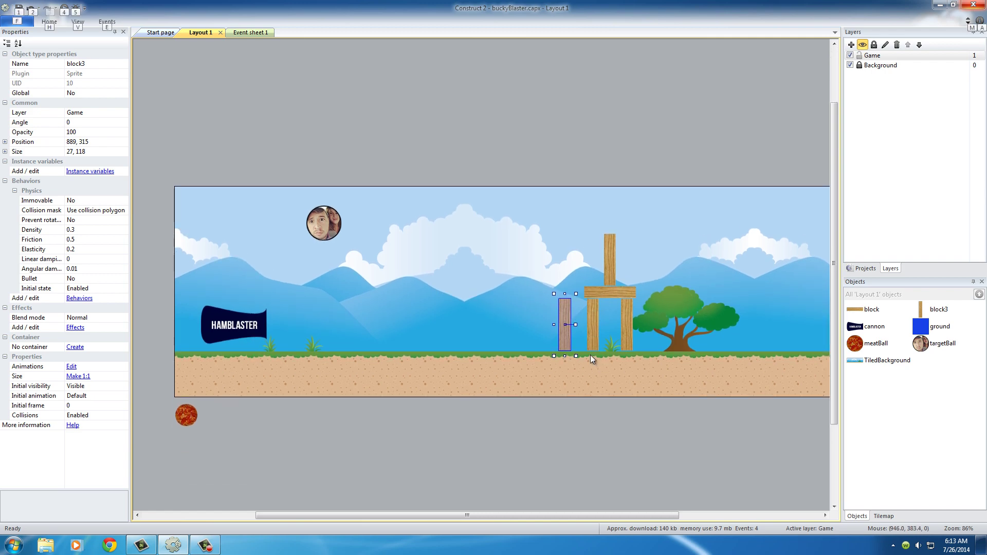
ctrl+scroll(581, 349, up, 8)
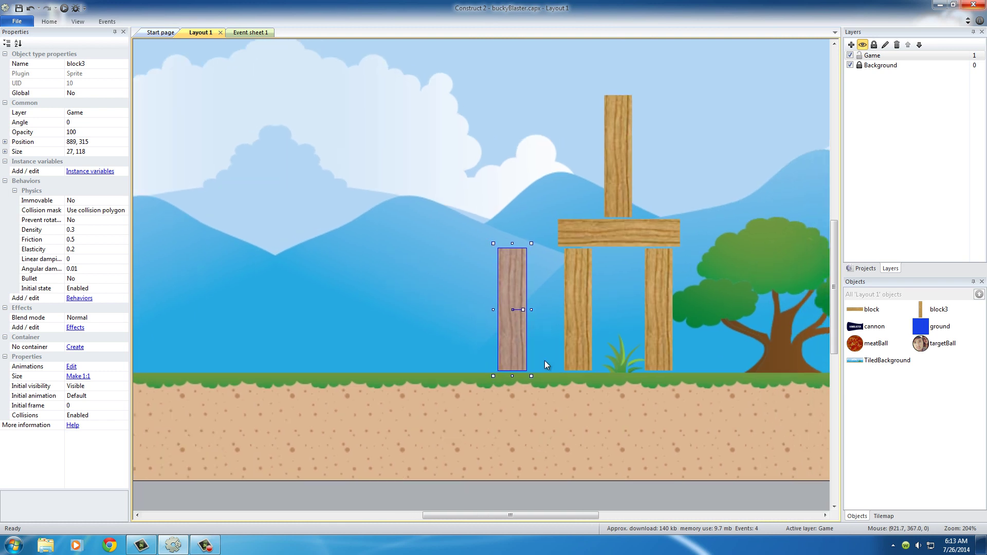
ctrl+scroll(545, 360, up, 6)
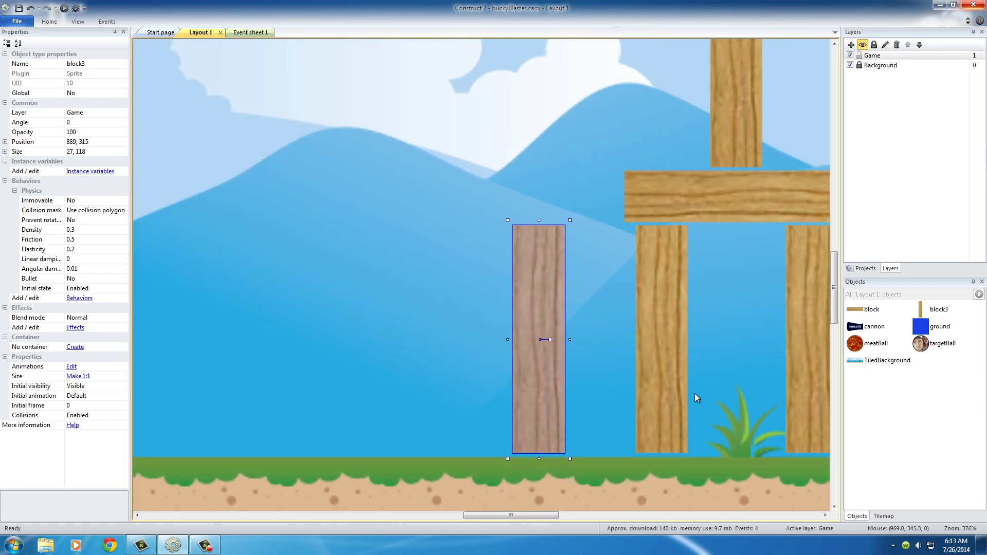
mouse_move(544, 367)
ctrl+mouse_down()
mouse_move(550, 376)
mouse_move(431, 377)
ctrl+mouse_up()
Copy the beam across the new pillars and stand an upright pillar on top
ctrl+drag(696, 199, 462, 208)
scroll(482, 270, up, 3)
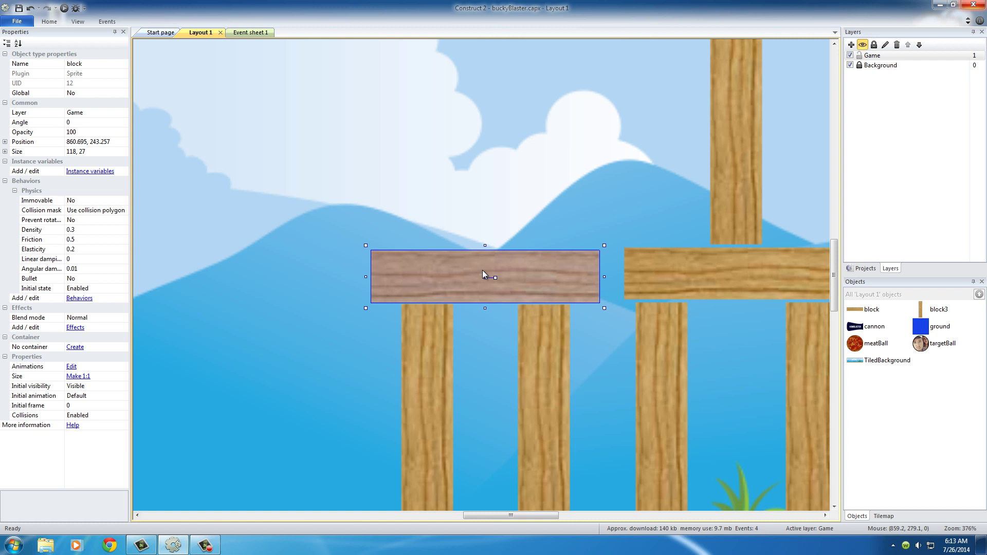
mouse_move(546, 399)
ctrl+mouse_down()
mouse_move(483, 155)
mouse_move(486, 91)
mouse_move(484, 112)
ctrl+mouse_up()
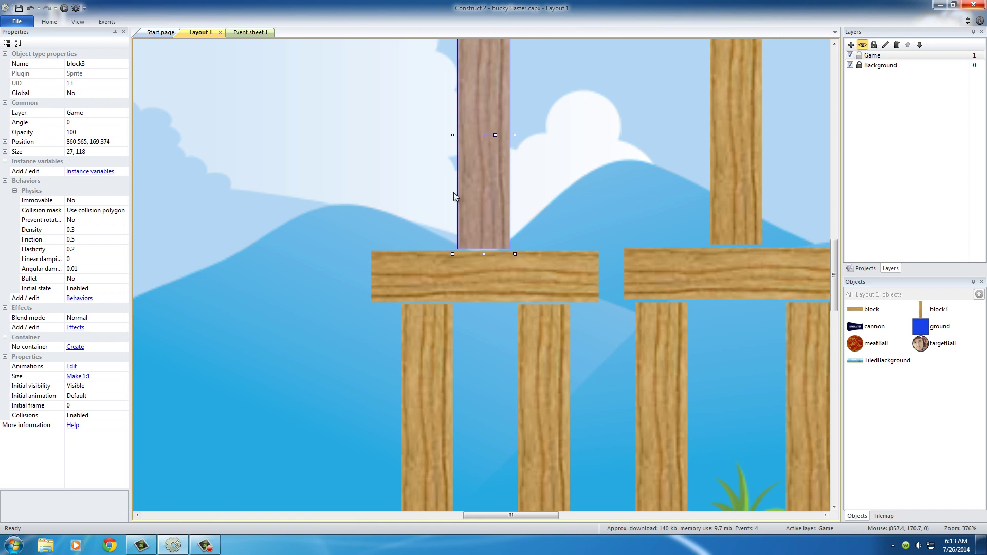
ctrl+scroll(454, 196, down, 5)
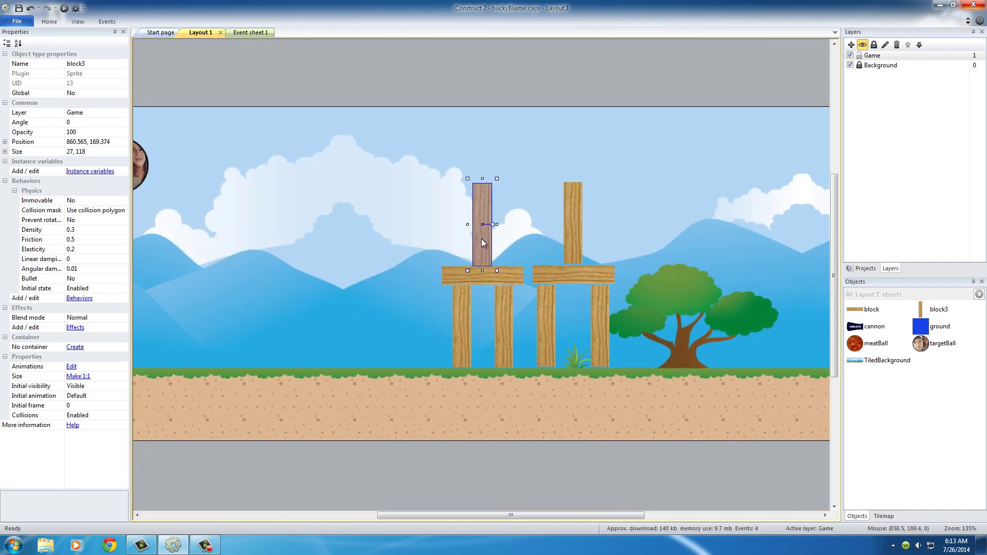
ctrl+scroll(483, 239, up, 8)
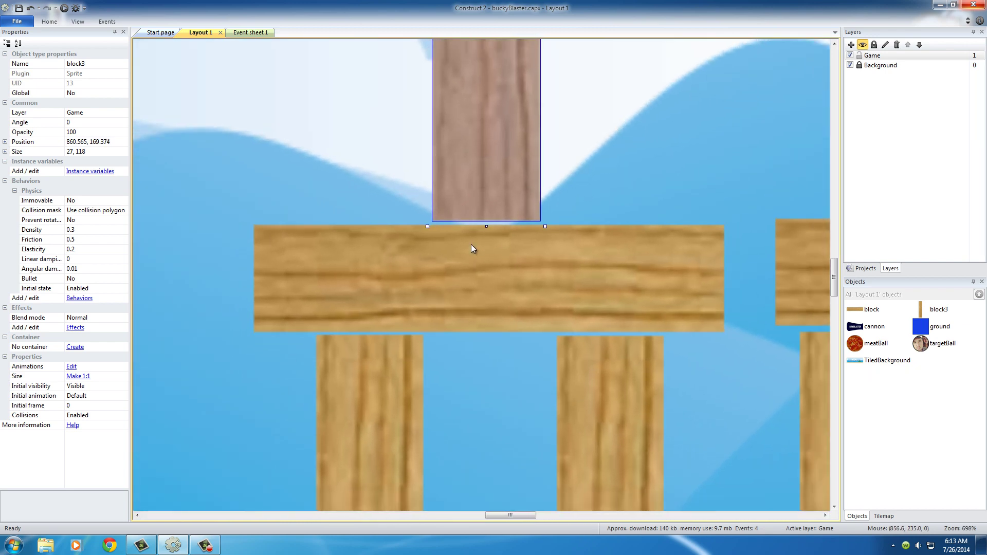
ctrl+scroll(472, 245, down, 10)
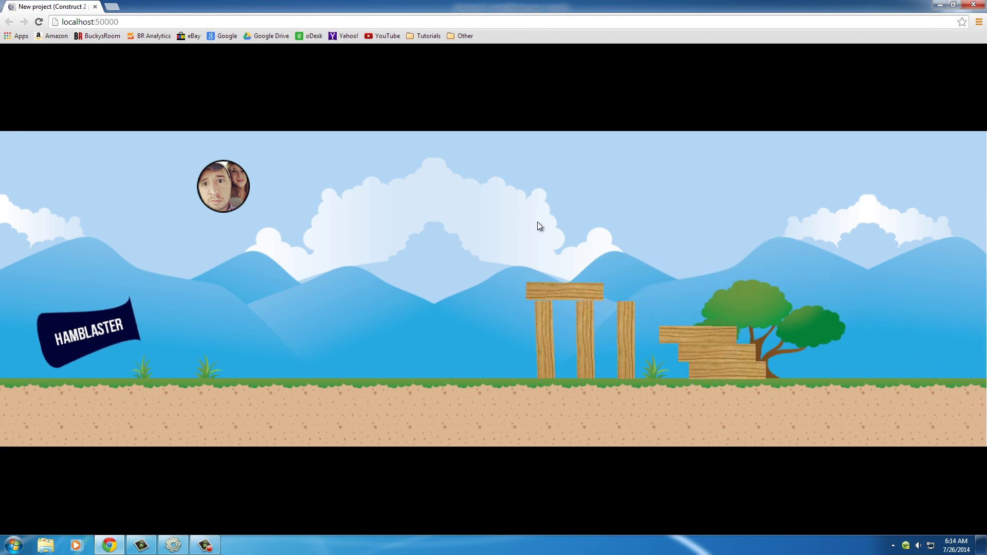
click(635, 351)
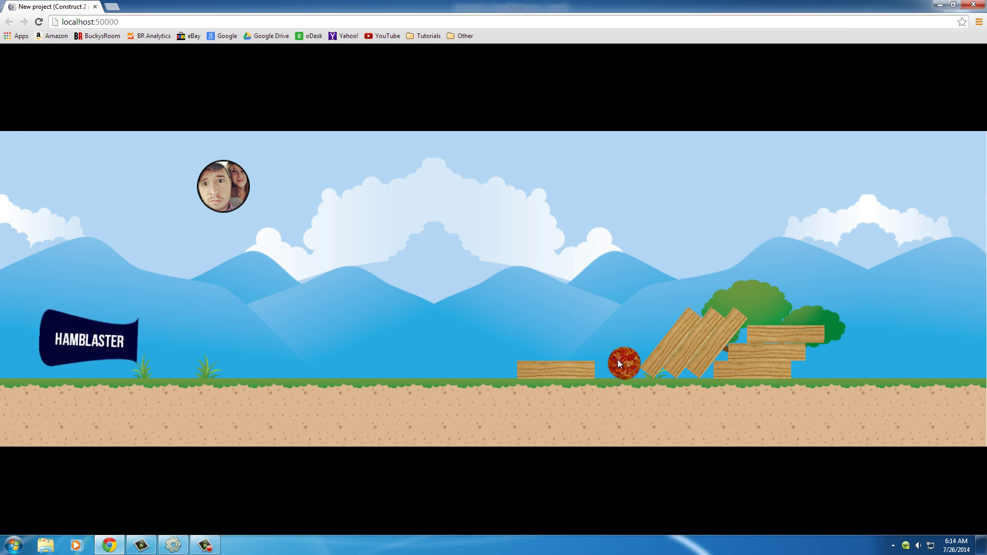
click(974, 4)
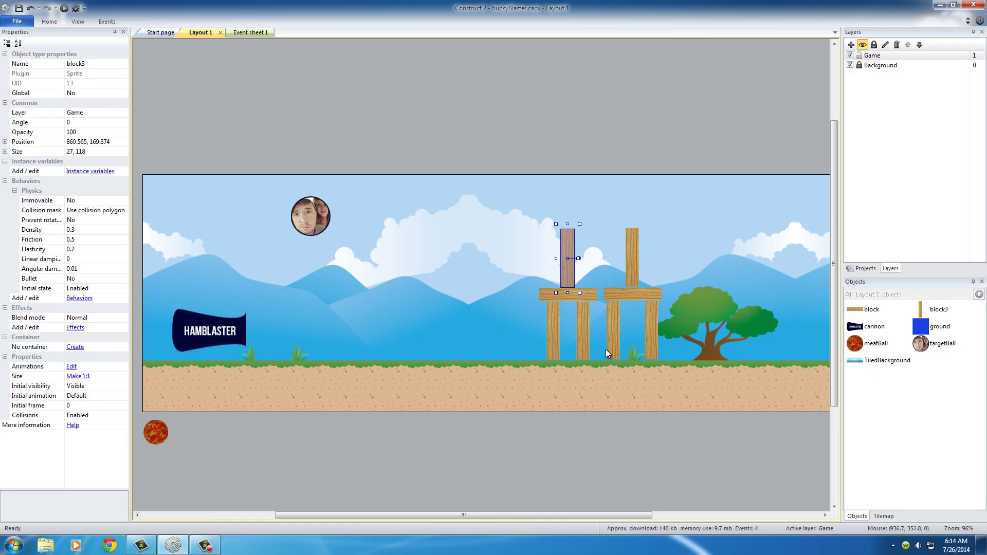